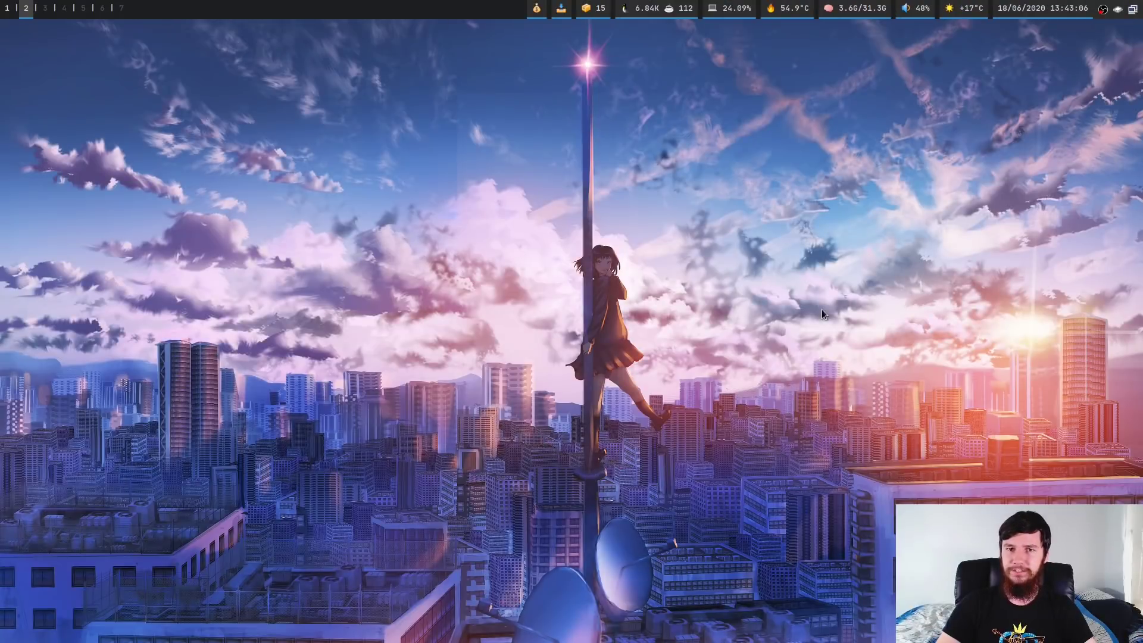
Open a terminal and enlarge its text for readability.
key(super+Return)
key(ctrl+equal)
key(ctrl+equal)
key(ctrl+equal)
key(ctrl+equal)
key(ctrl+equal)
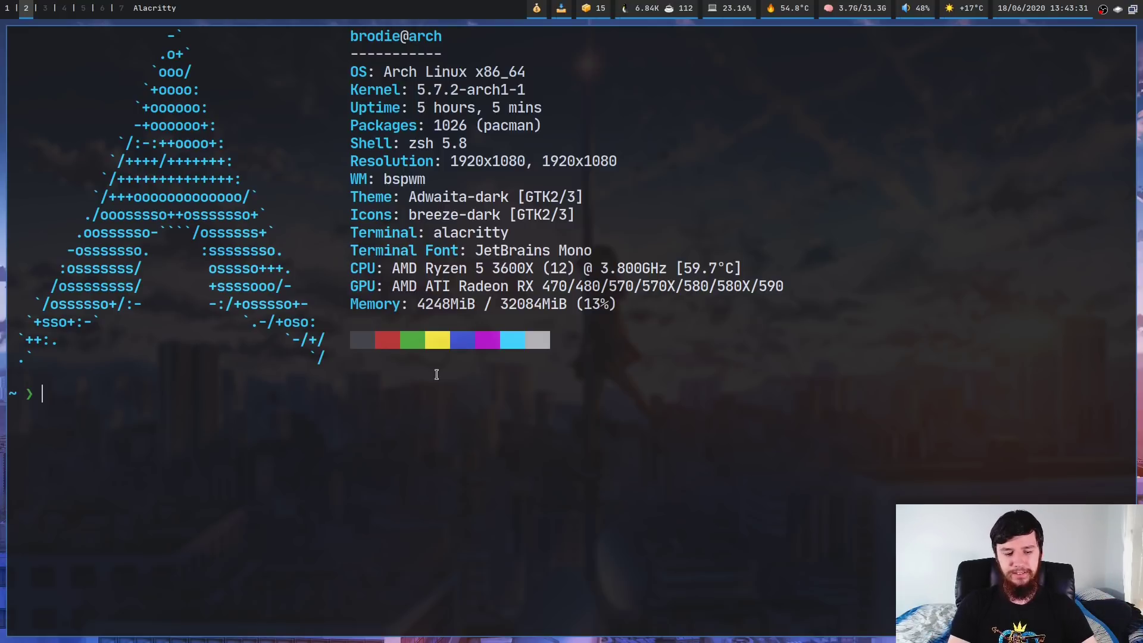
Change to the pictures directory and open linux.jpg with sxiv.
text(cd pictures)
key(Return)
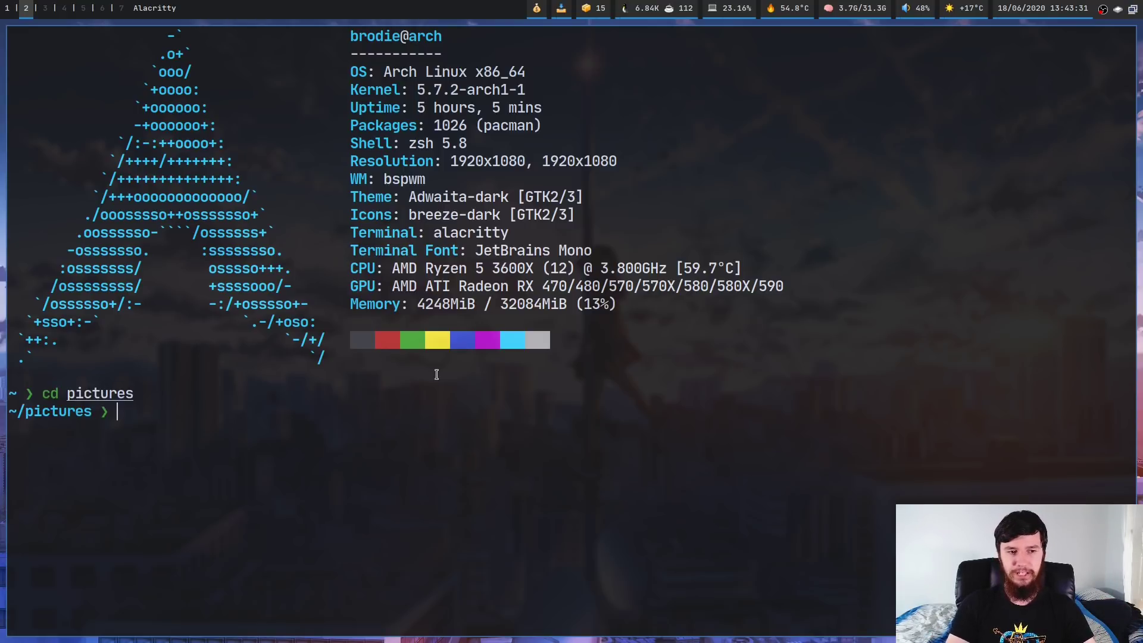
text(sxiv )
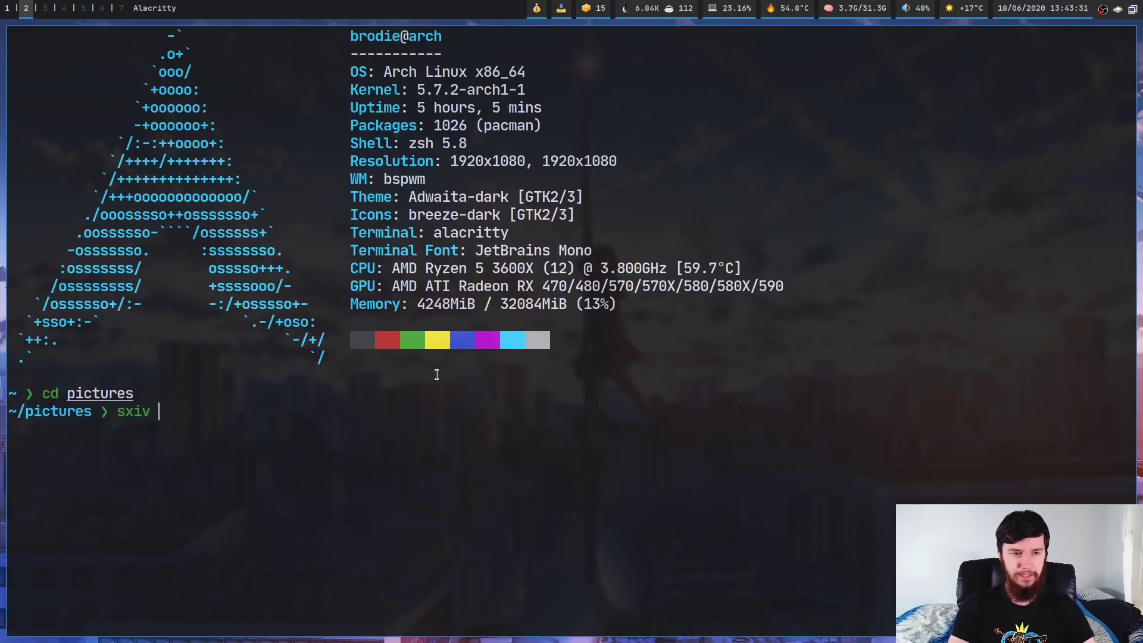
text(lin)
key(Tab)
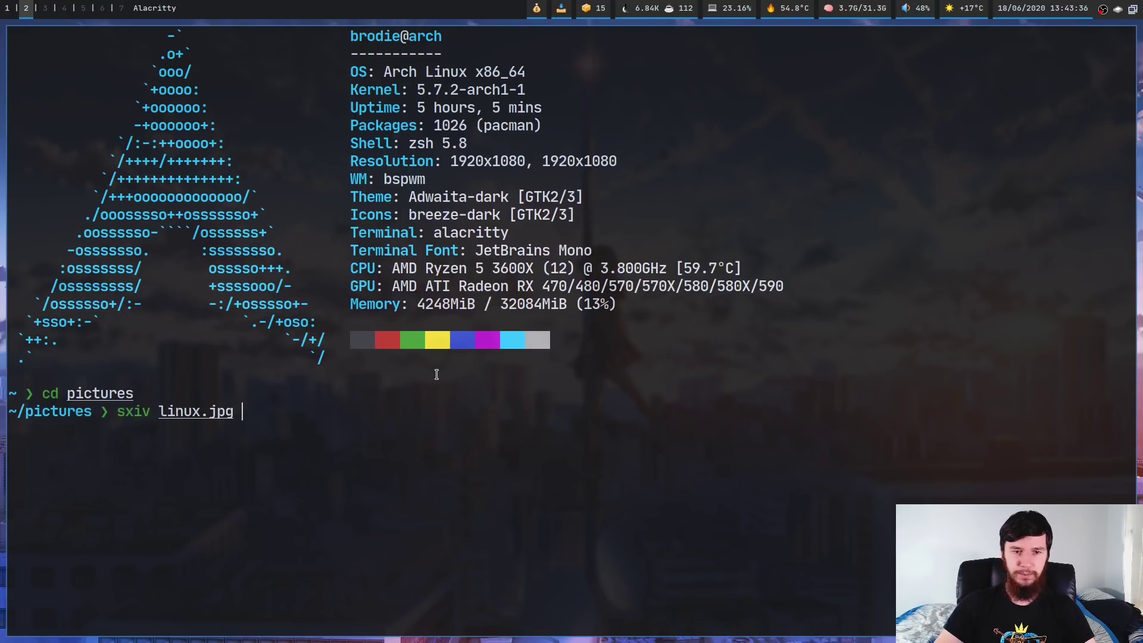
key(Return)
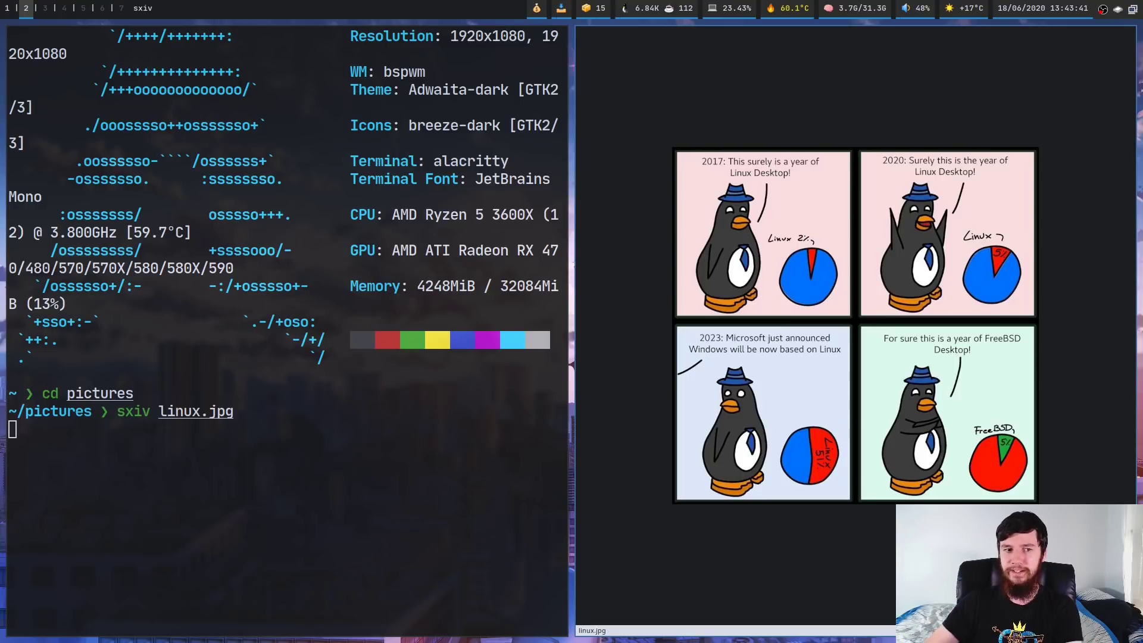
click(386, 305)
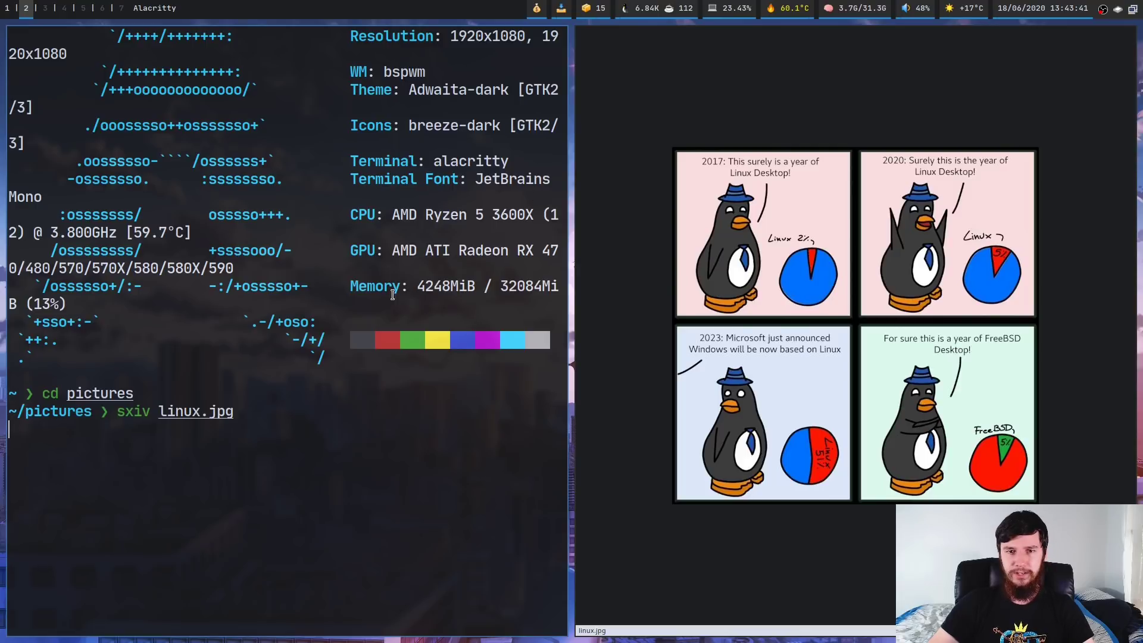
click(834, 479)
click(403, 302)
click(646, 154)
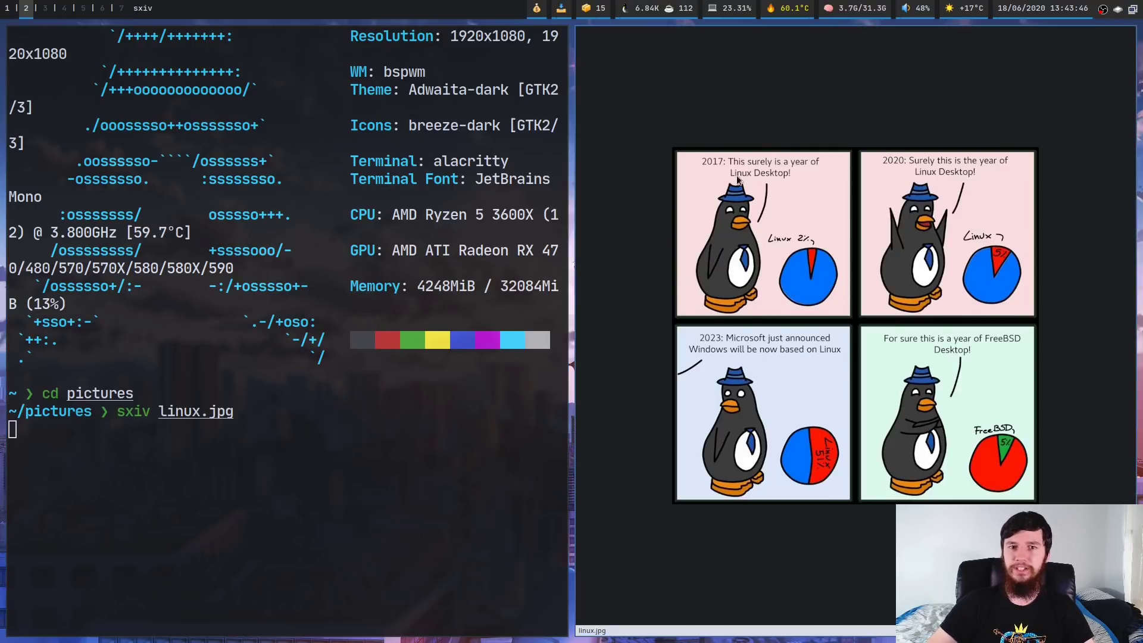
Enter the ls command four times in the terminal while it is still running sxiv.
click(271, 467)
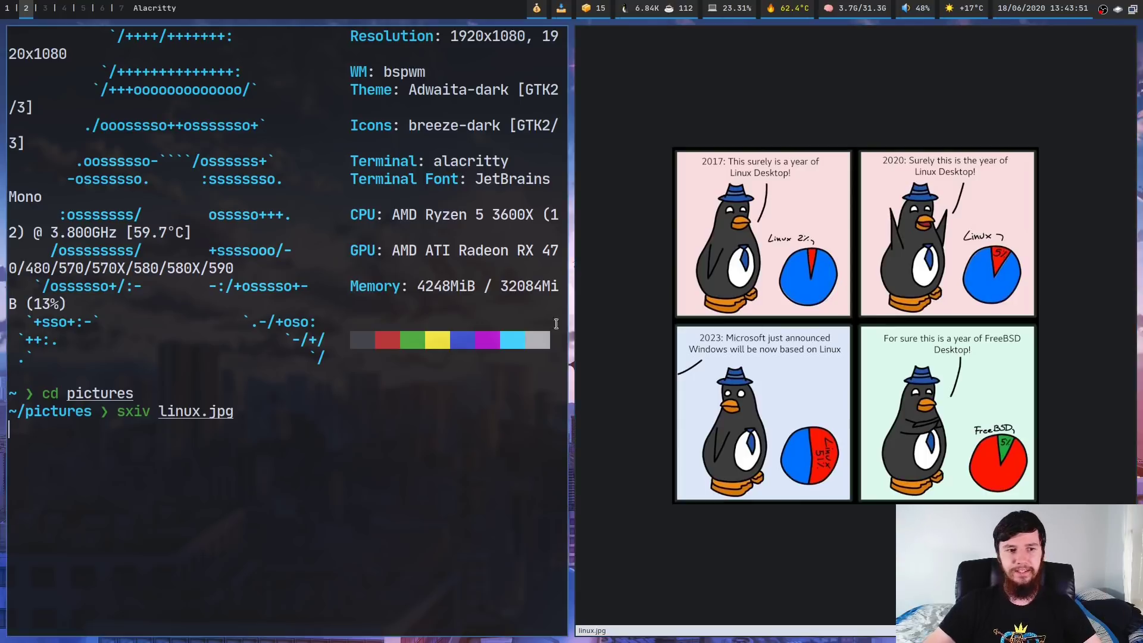
text(ls)
key(Return)
text(ls)
key(Return)
text(ls)
key(Return)
text(ls)
key(Return)
Close the terminal together with the sxiv image window, leaving the workspace empty.
click(882, 89)
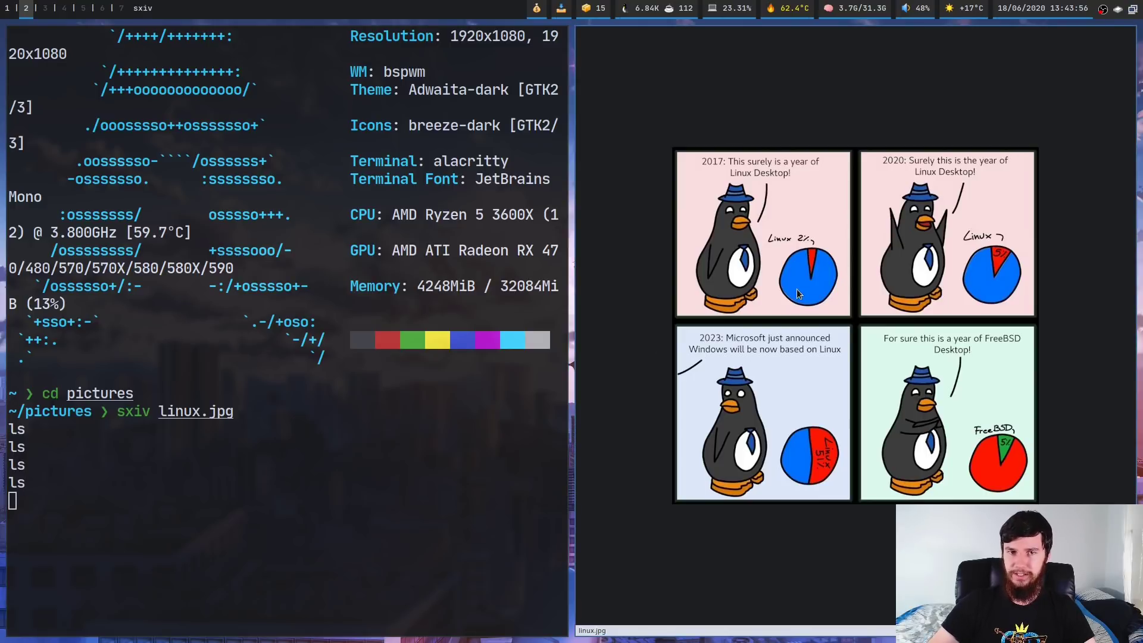
click(291, 117)
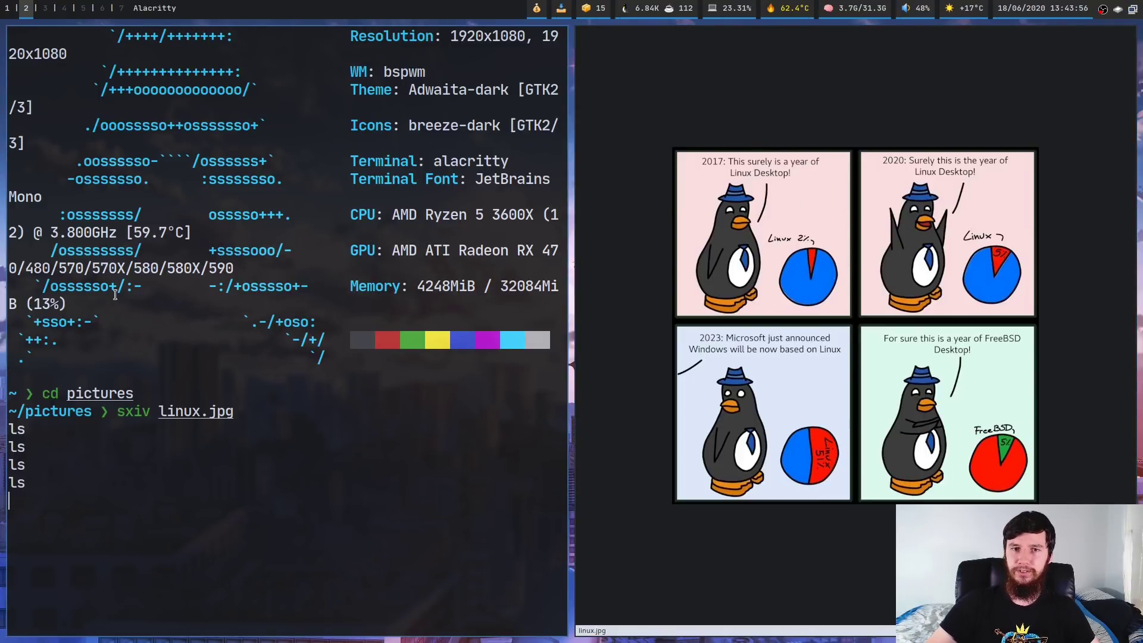
click(909, 431)
click(329, 413)
key(super+w)
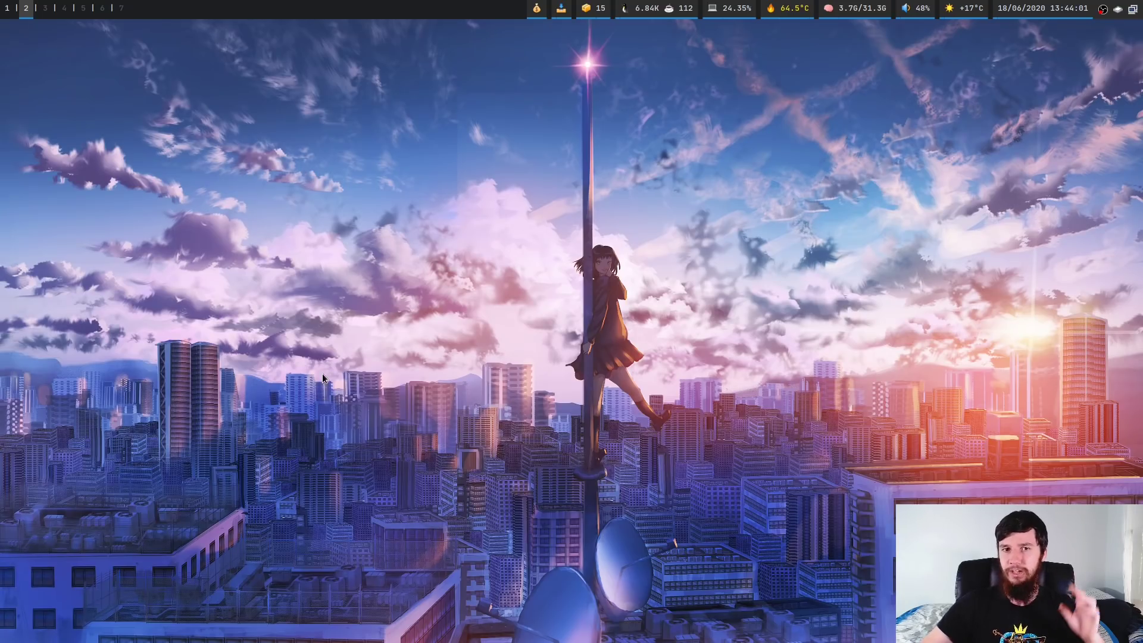
Open a new terminal with enlarged text, change to the pictures directory and open linux.jpg with sxiv.
key(super+Return)
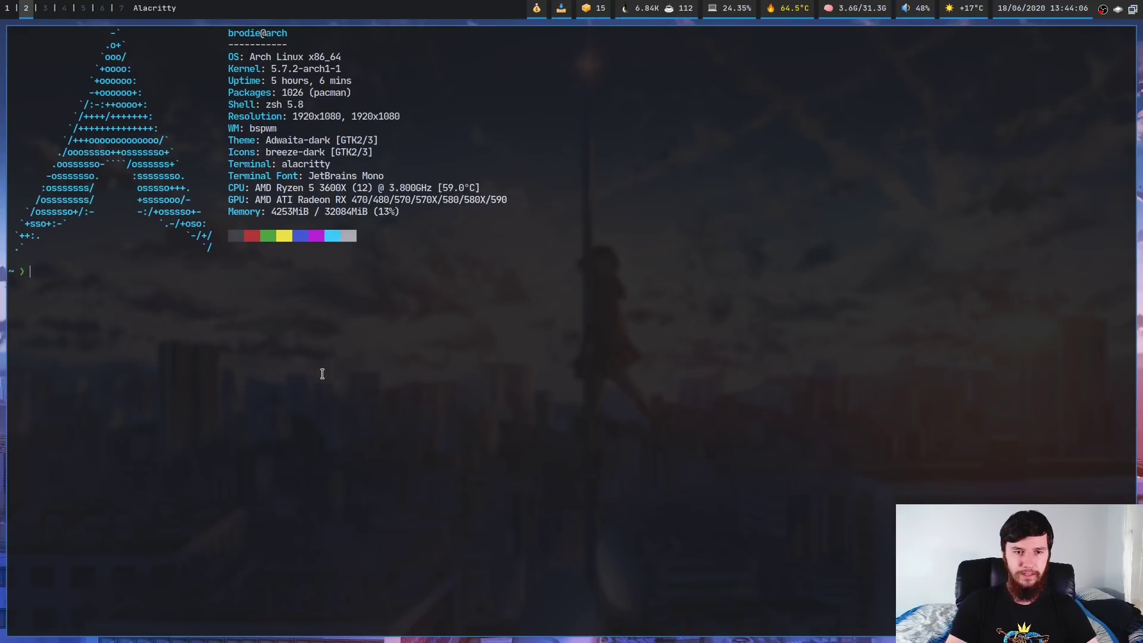
key(Up)
key(Up)
key(Return)
key(Up)
key(Up)
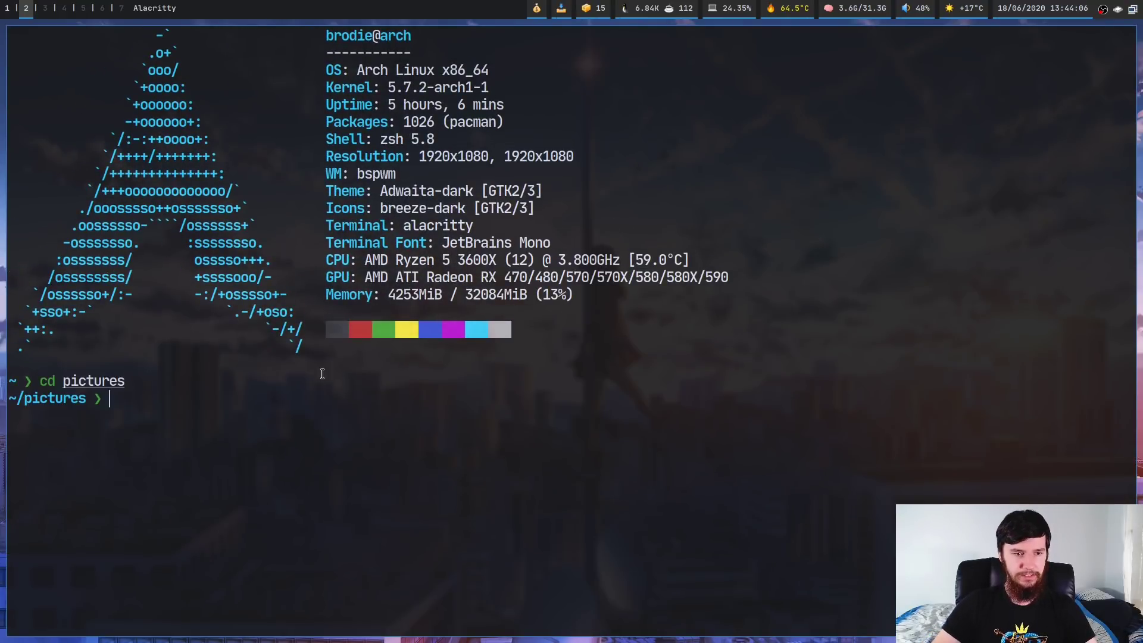
key(Return)
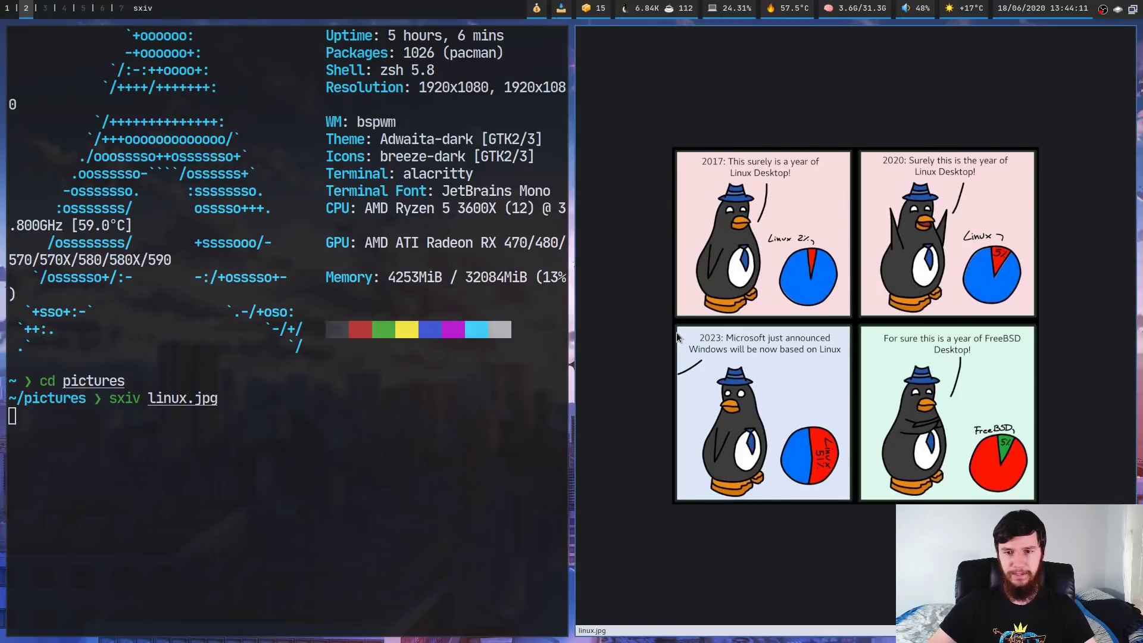
Queue ls three times in the terminal occupied by sxiv, and quit the image viewer to let the commands run.
text(ls)
key(Return)
text(ls)
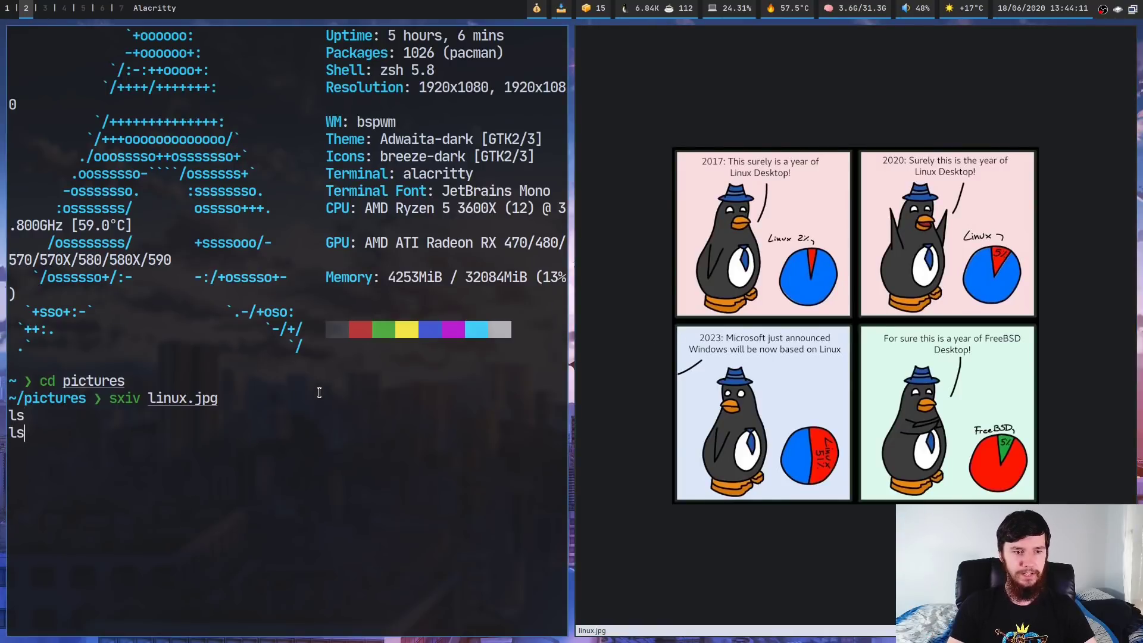
key(Return)
text(ls)
key(Return)
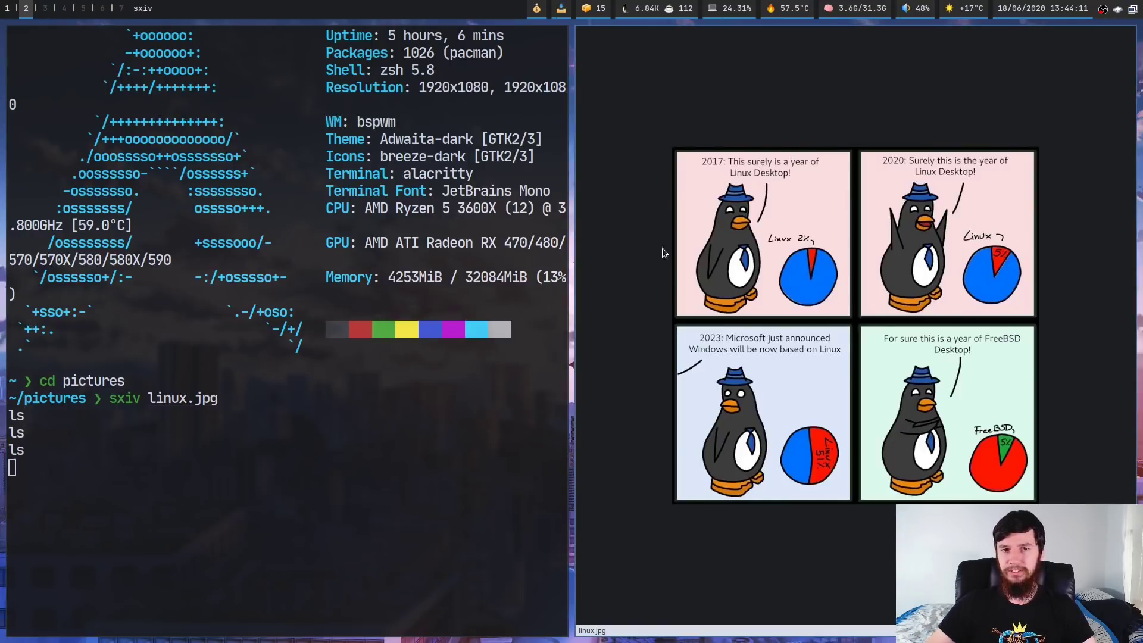
key(q)
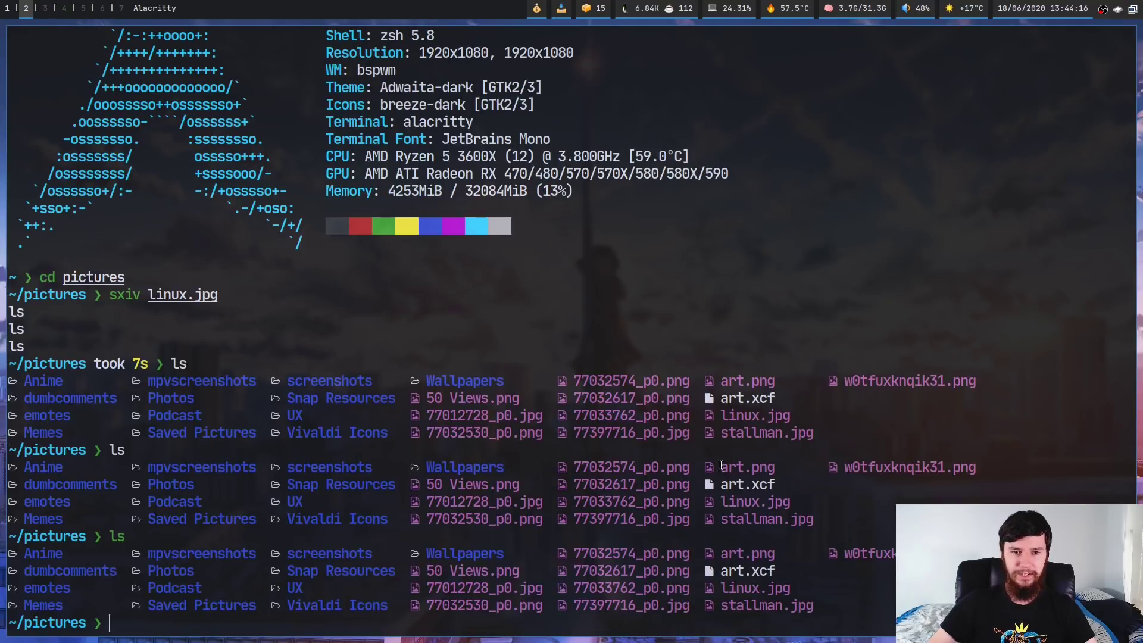
Reopen linux.jpg with sxiv by rerunning the earlier command from the pictures directory.
text(ls)
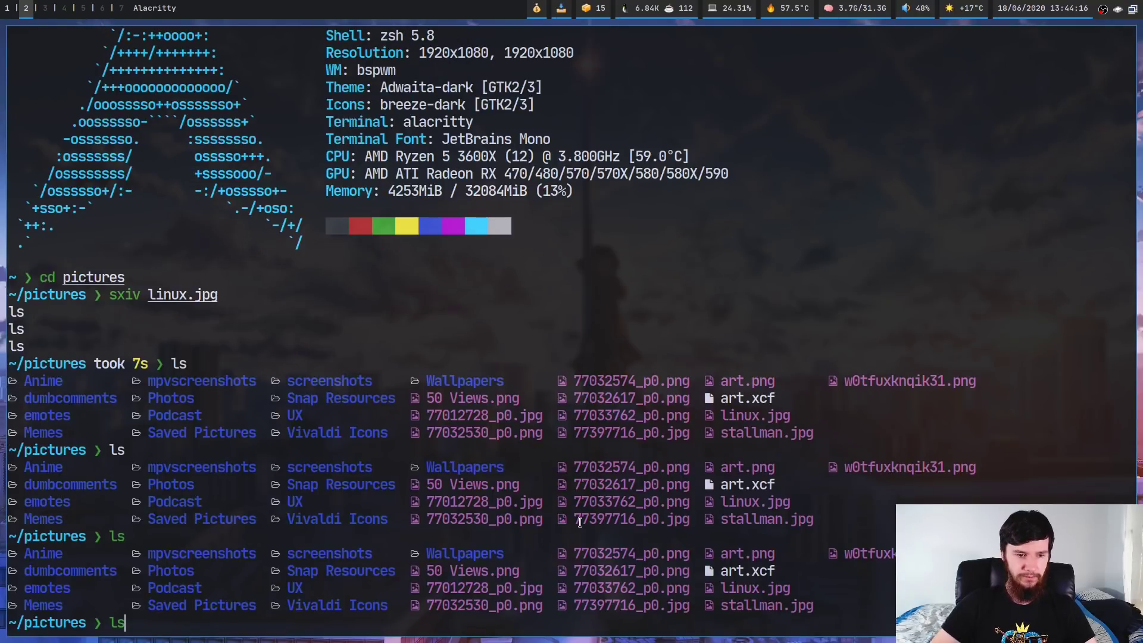
key(Up)
key(Up)
key(Return)
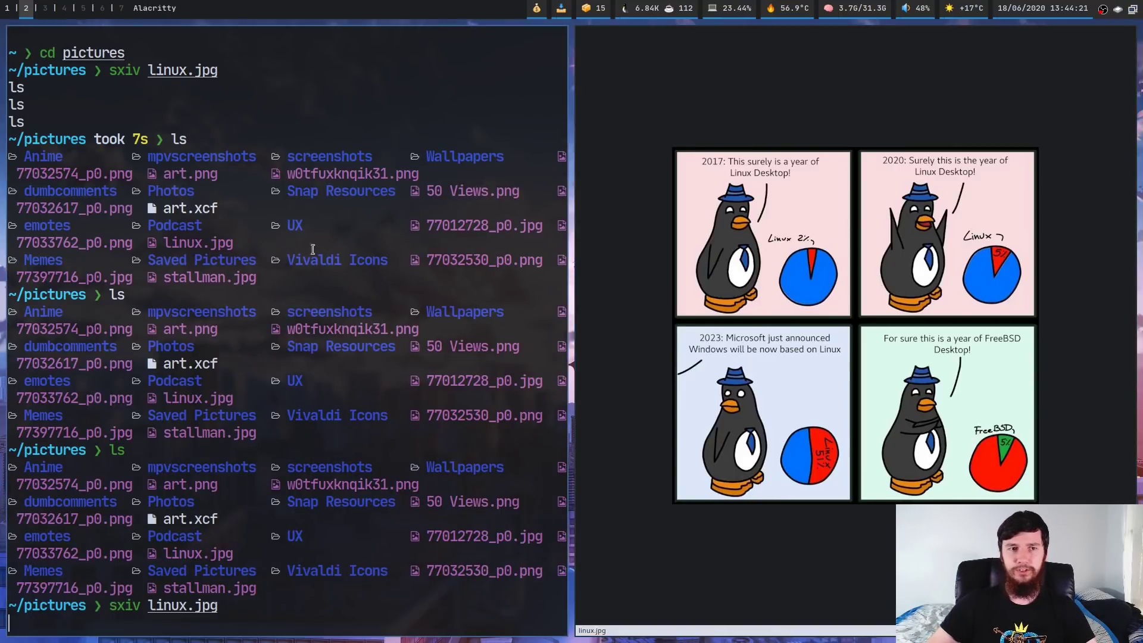
Send the terminal to workspace 3, quit the image viewer and switch to workspace 3.
key(super+shift+3)
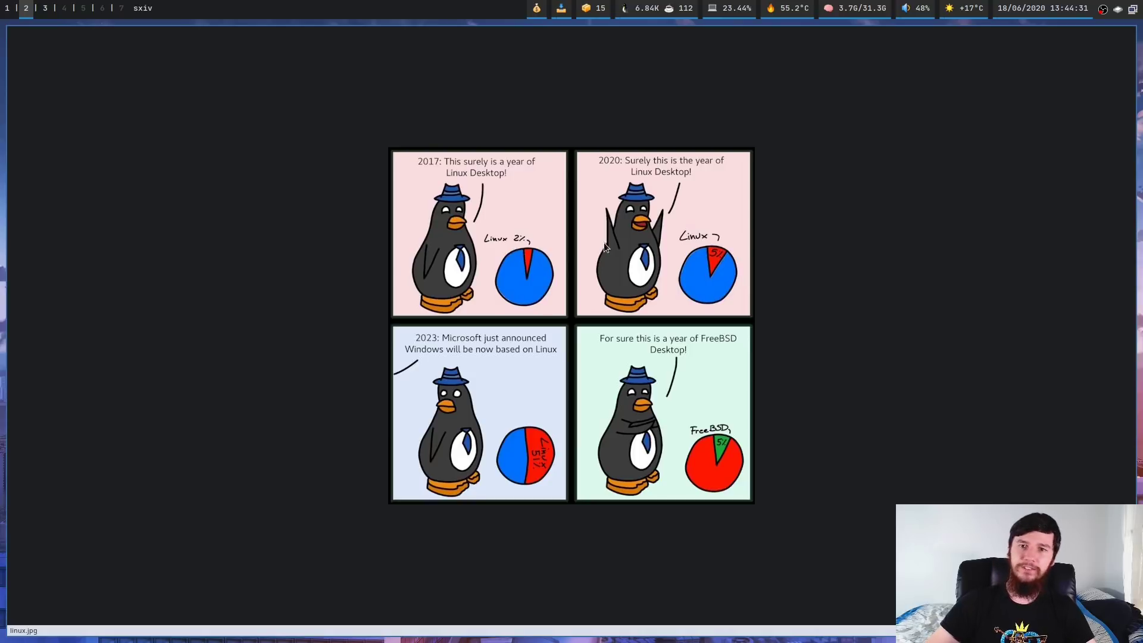
key(q)
key(super+3)
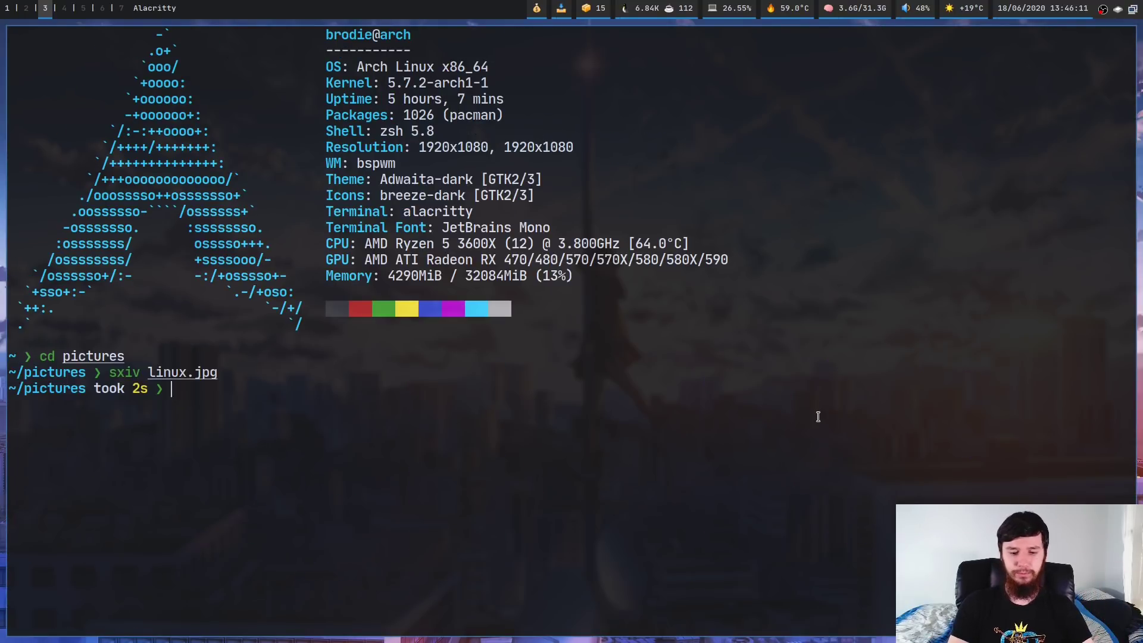
Start the terminal file manager, go to the CloudProgramming folder in ~/documents/Uni/3rdYear and open Assignment 1.pdf.
text(r)
key(Return)
key(g)
key(c)
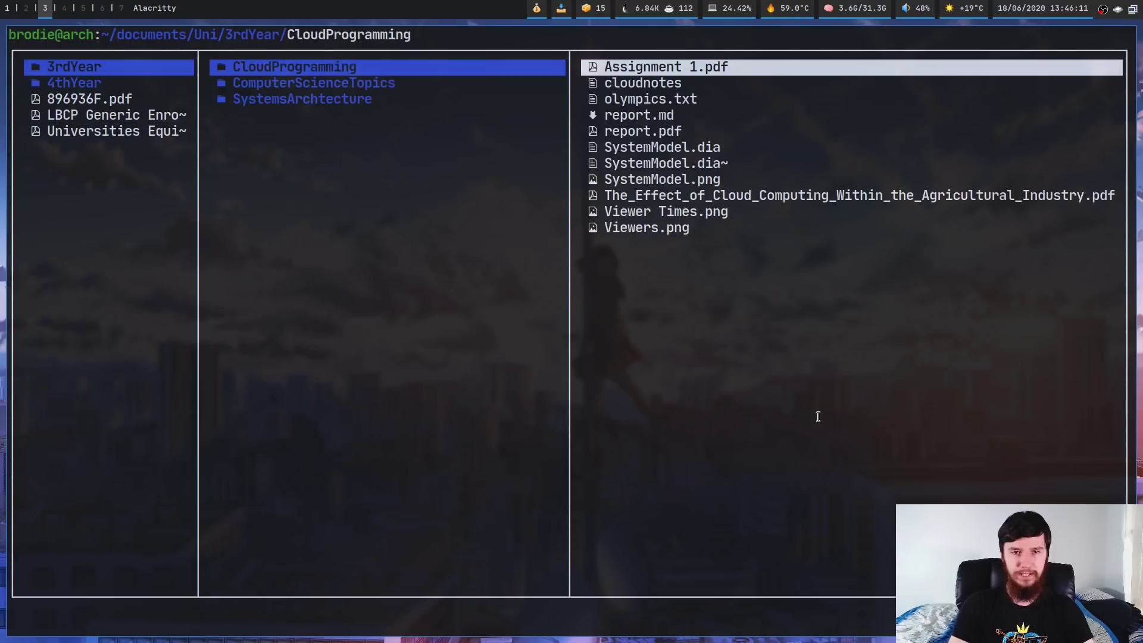
key(l)
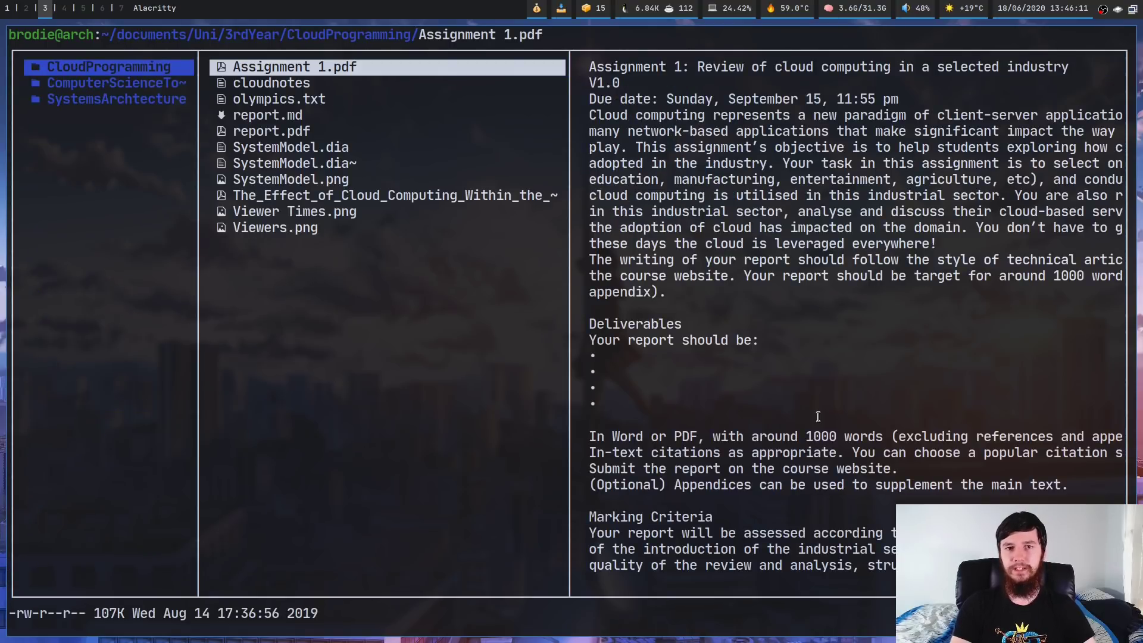
key(l)
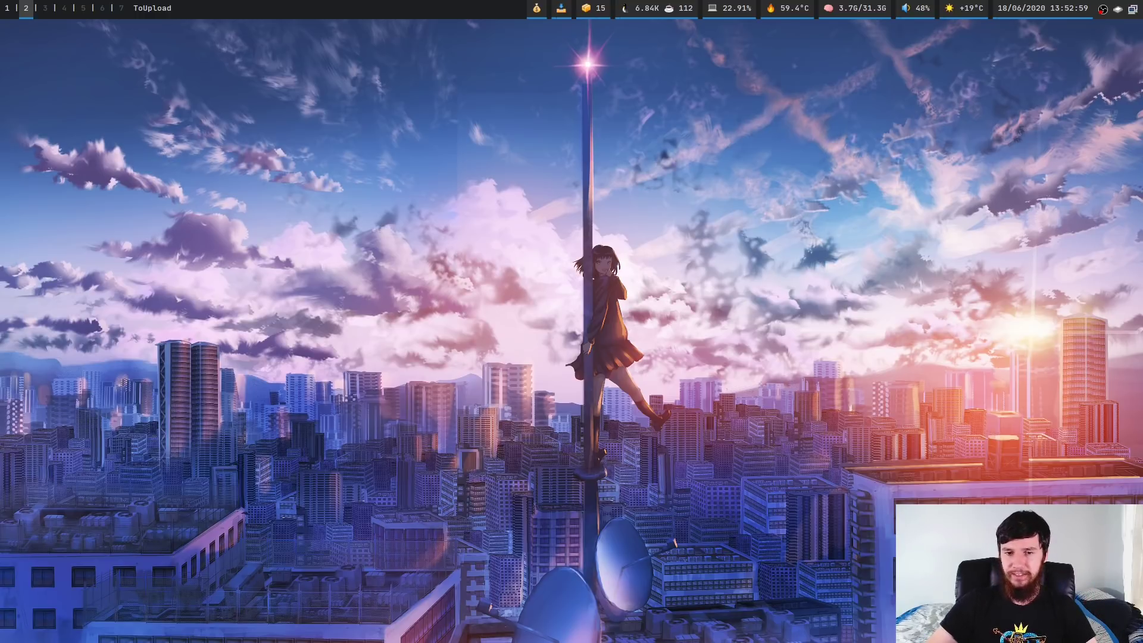
Open a new terminal on workspace 2, enlarge its text and restart the status bar.
key(super+Return)
key(ctrl+plus)
key(ctrl+plus)
key(super+b)
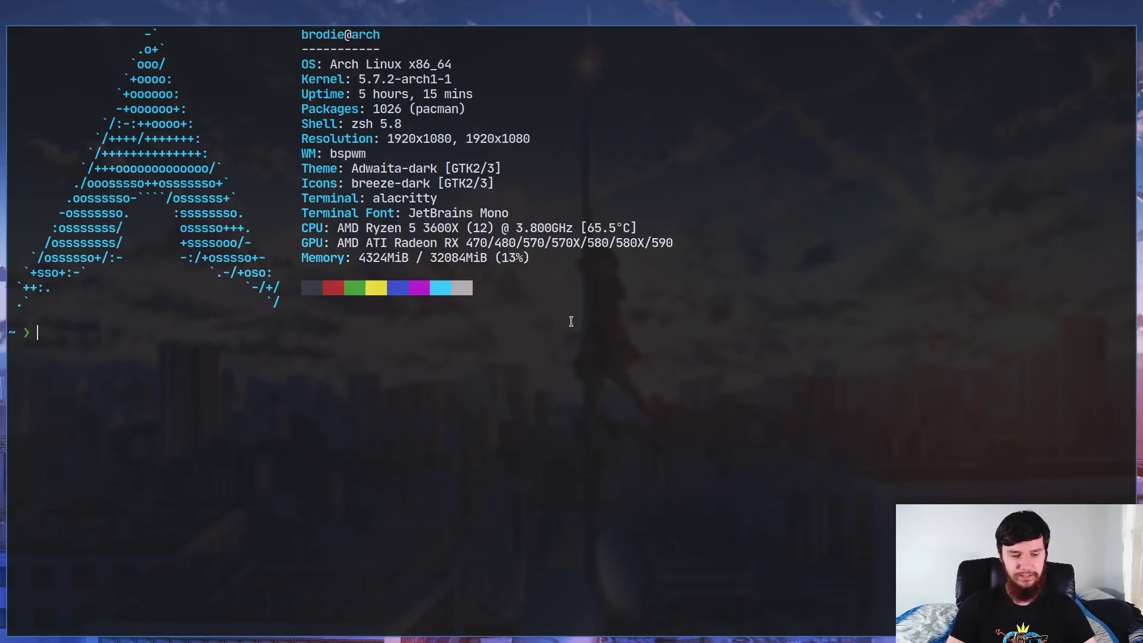
Change to the pictures directory and open linux.jpg with sxiv in place of the terminal.
text(cd pi)
key(Tab)
key(Return)
text(sxiv li)
key(Tab)
key(Return)
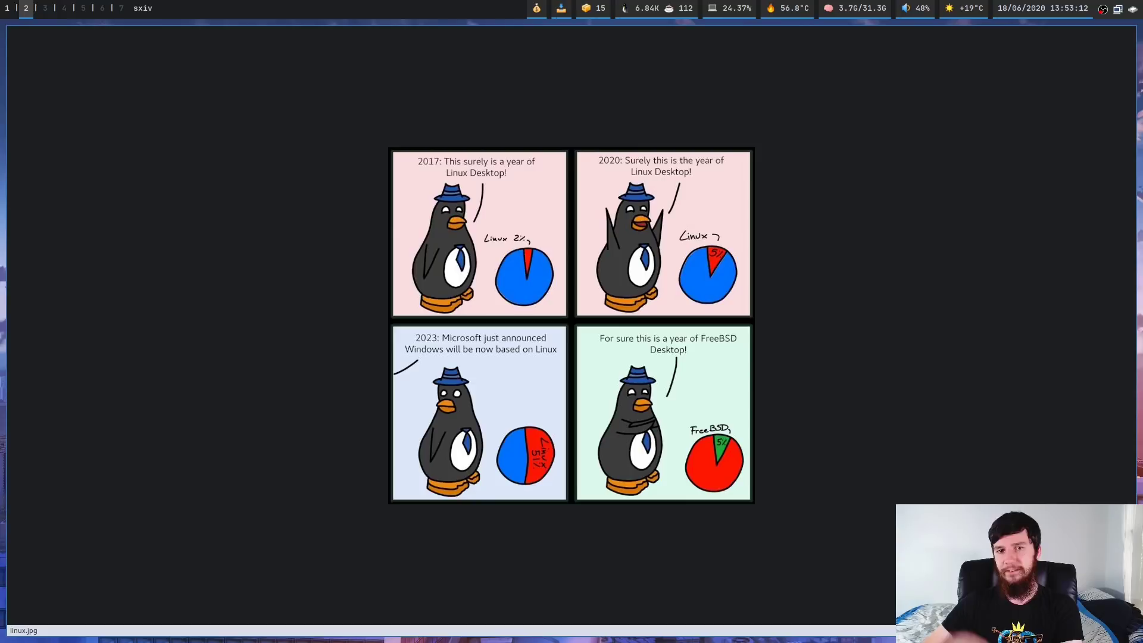
Open a second terminal beside the image, and quit and reopen linux.jpg with sxiv in the first one.
key(super+Return)
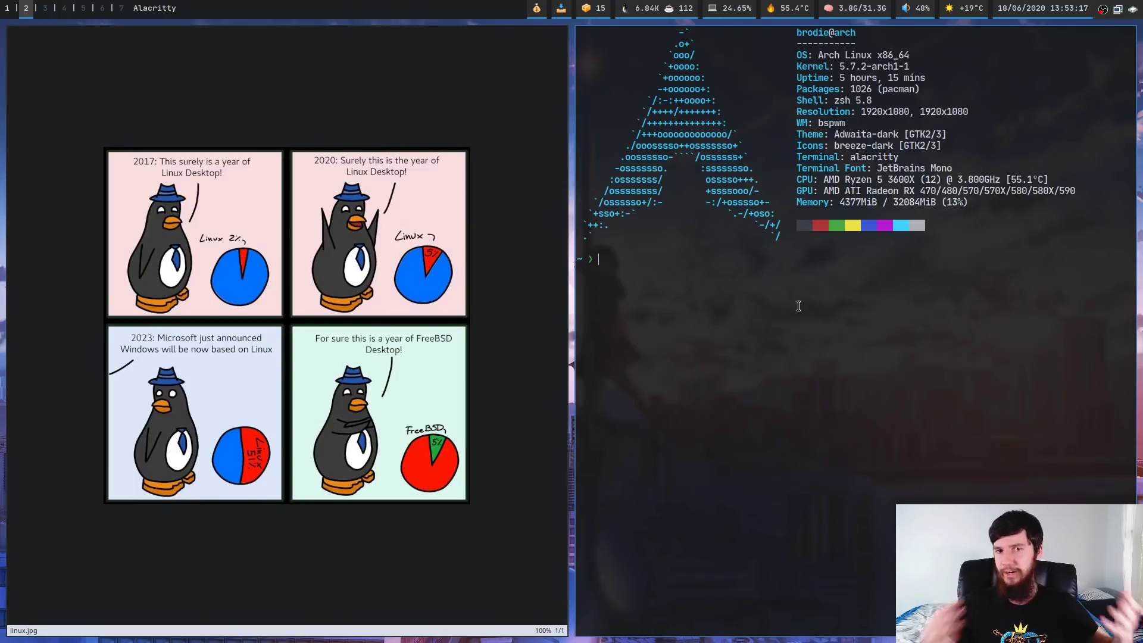
click(356, 157)
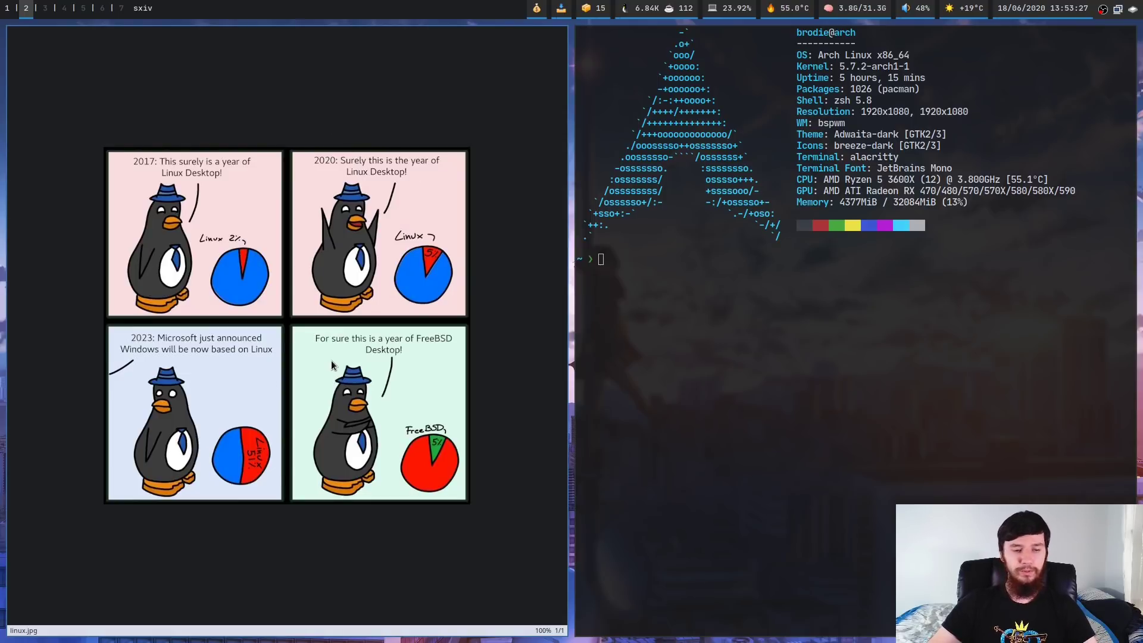
key(q)
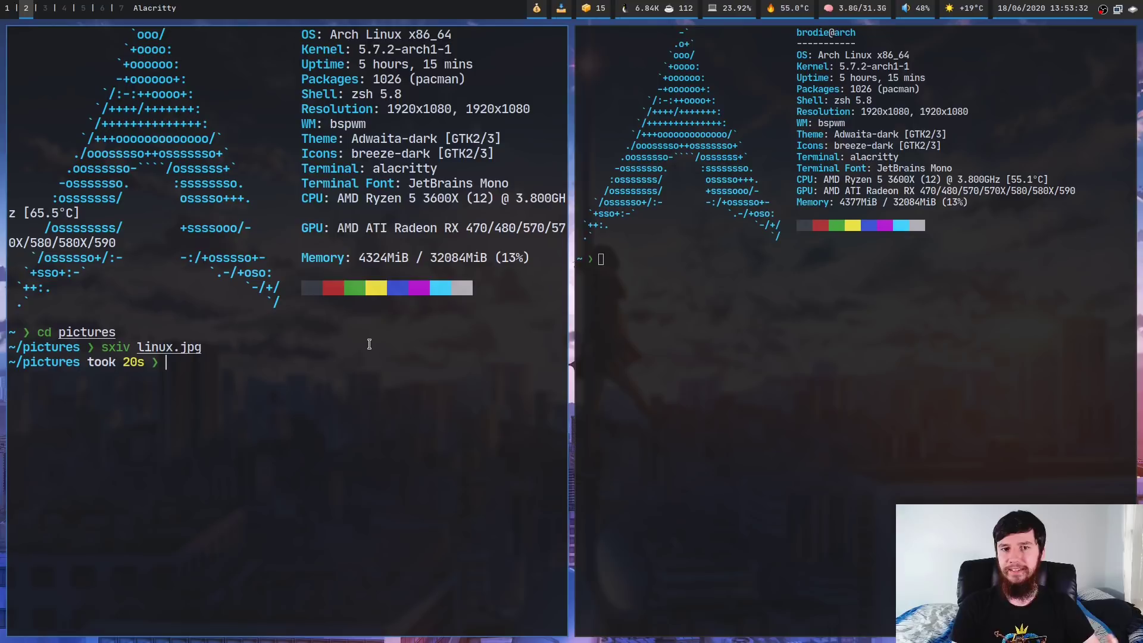
key(Up)
key(Return)
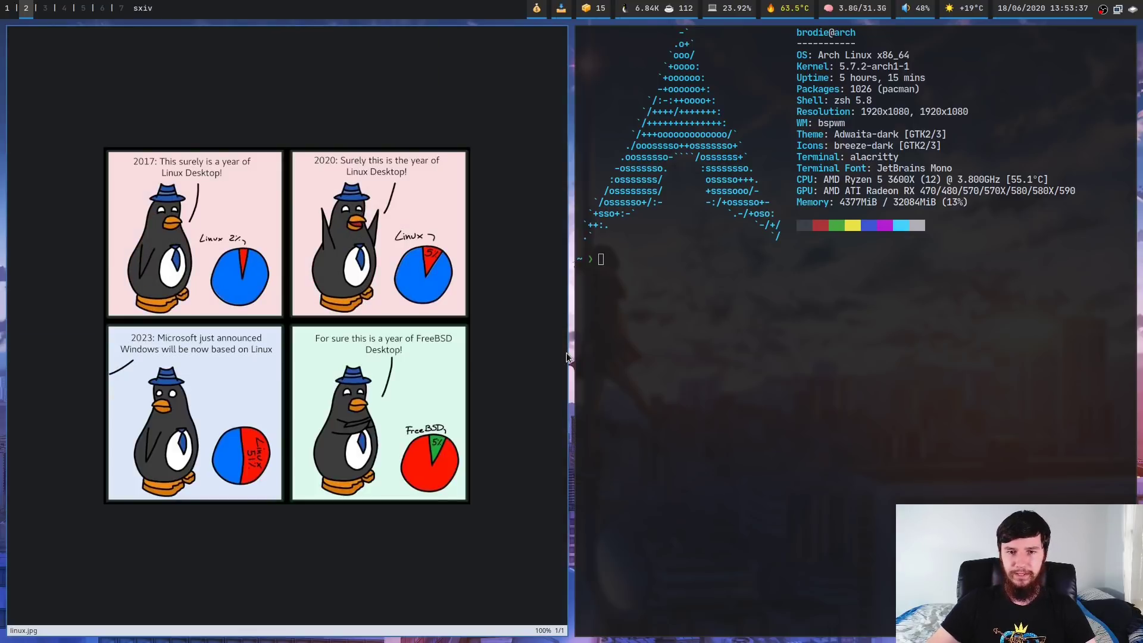
Start the file manager in the second terminal and open Assignment 1.pdf from ~/documents/Uni/3rdYear/CloudProgramming.
key(ctrl+o)
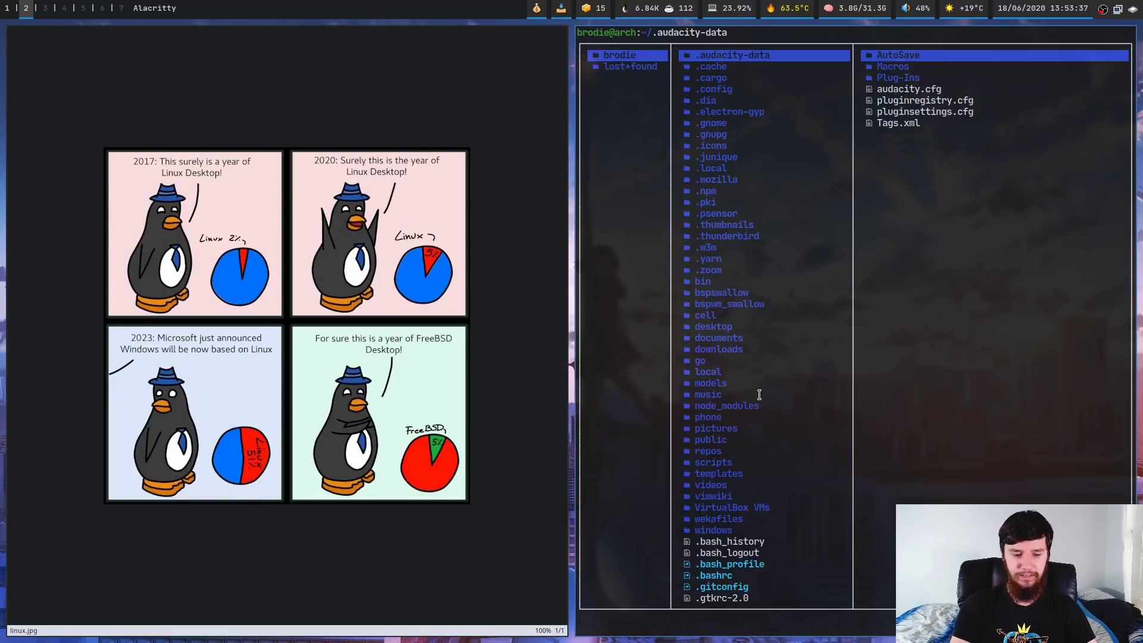
key(g)
key(u)
key(3)
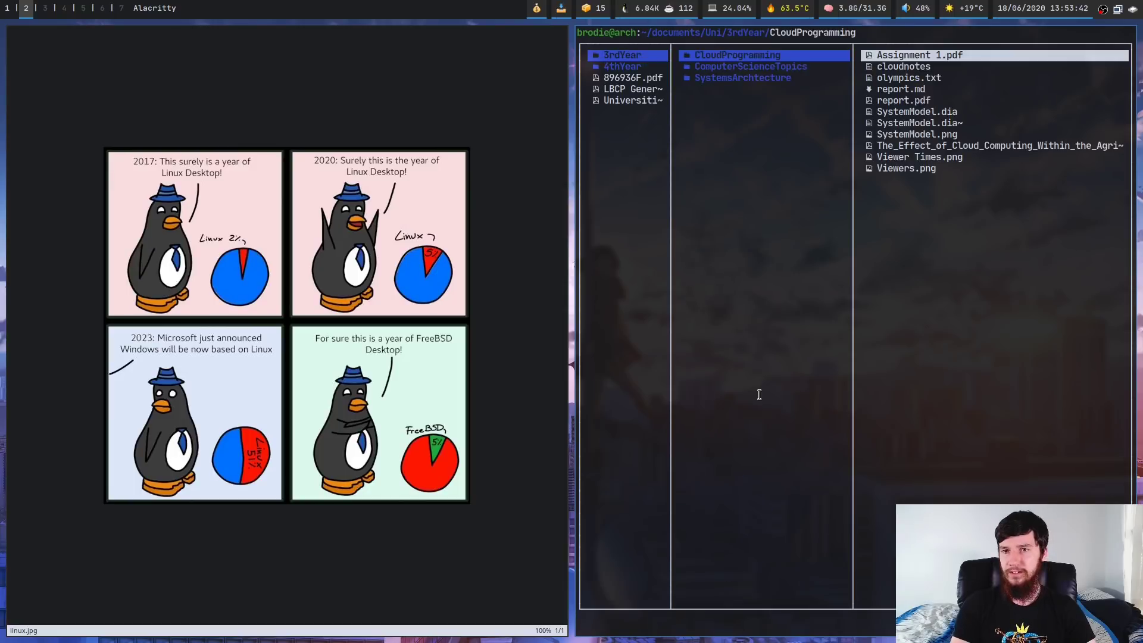
key(l)
key(l)
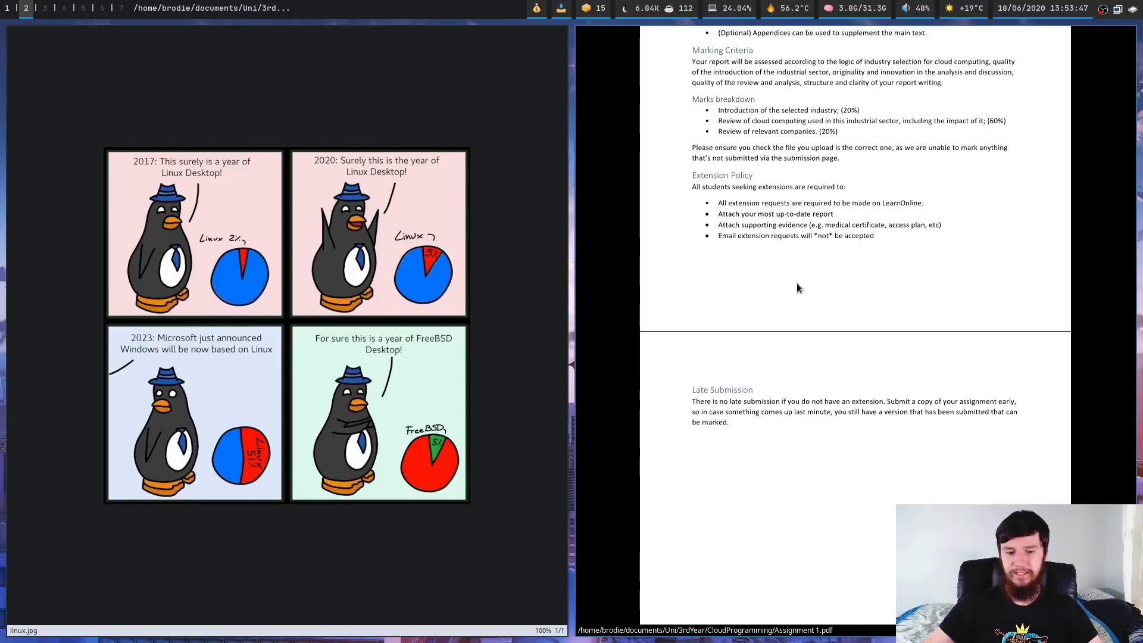
Open another terminal below the PDF and start the newsboat feed reader with the nb command.
key(super+Return)
text(nb)
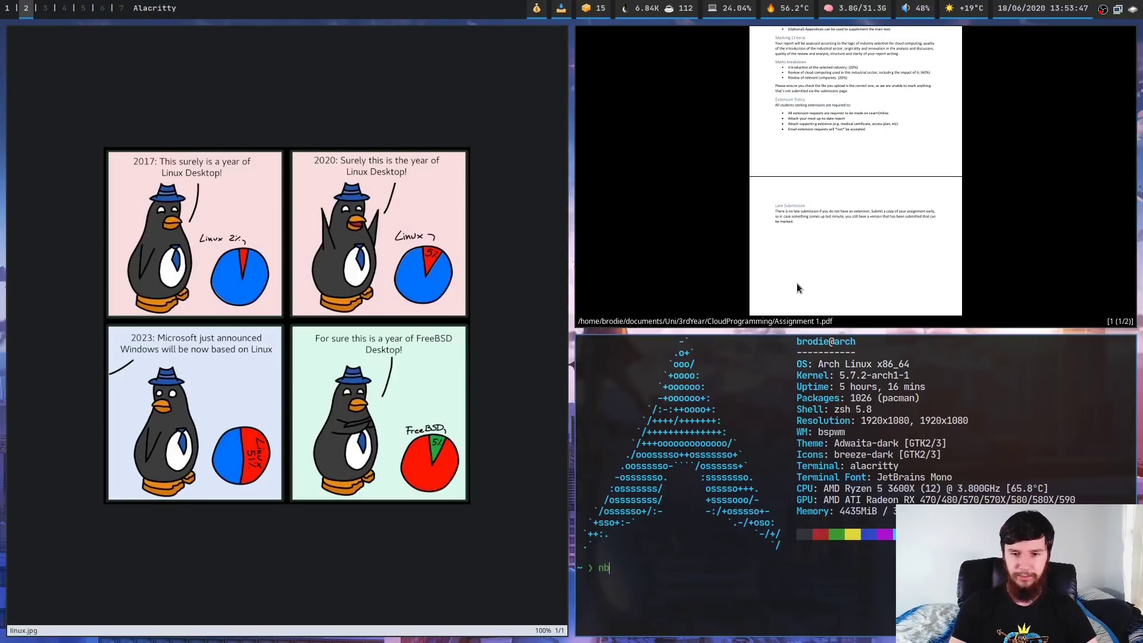
key(Return)
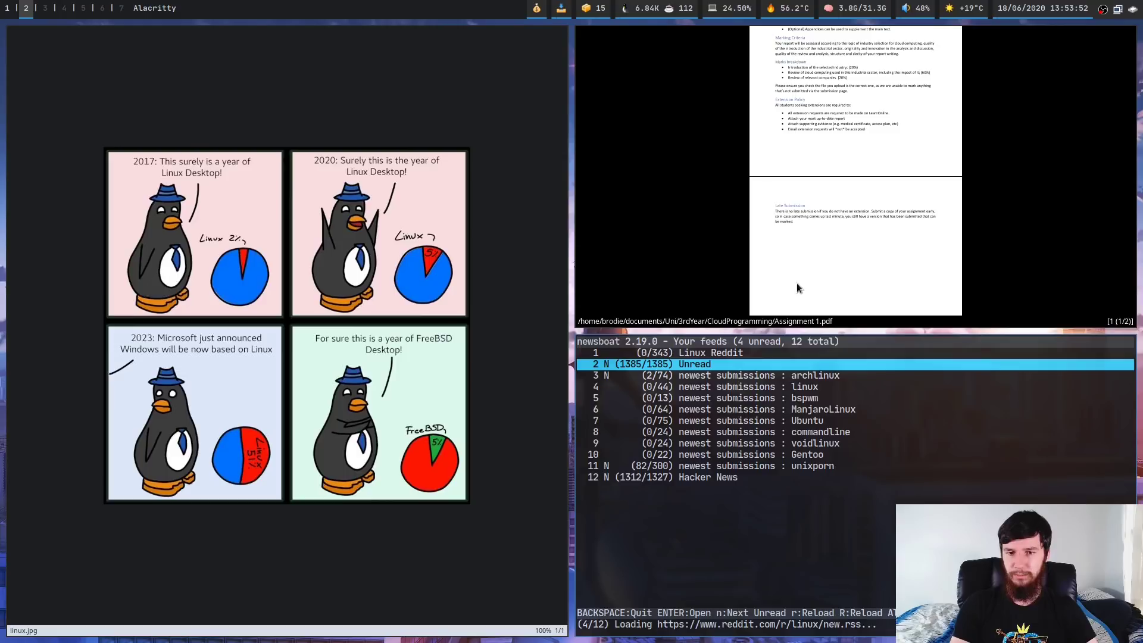
Open the archlinux feed in newsboat and open its merged-fuse FUSE plugin article in the browser.
key(Down)
key(Return)
key(Down)
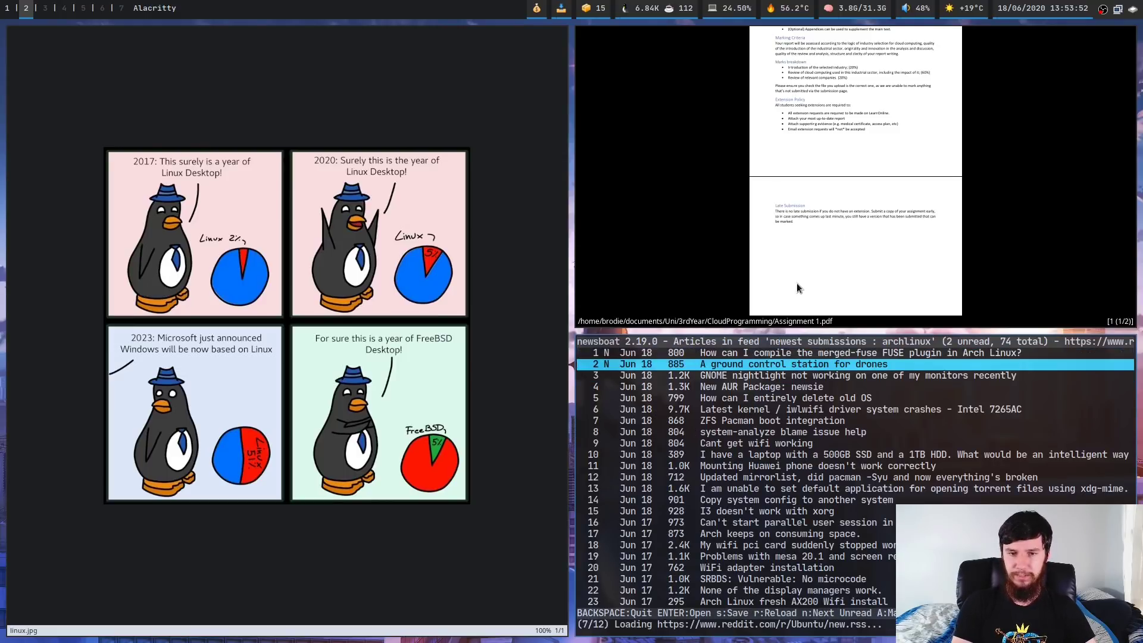
key(Up)
key(Return)
key(o)
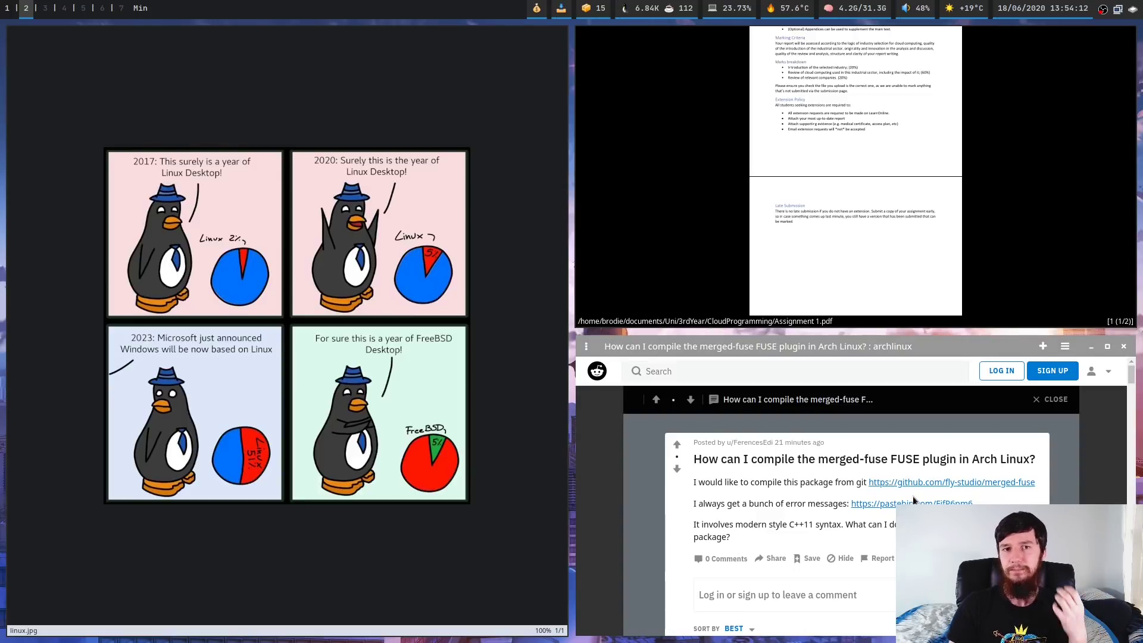
Quit the Assignment 1.pdf viewer to bring back its file manager, and close the browser window showing the Reddit article.
key(super+h)
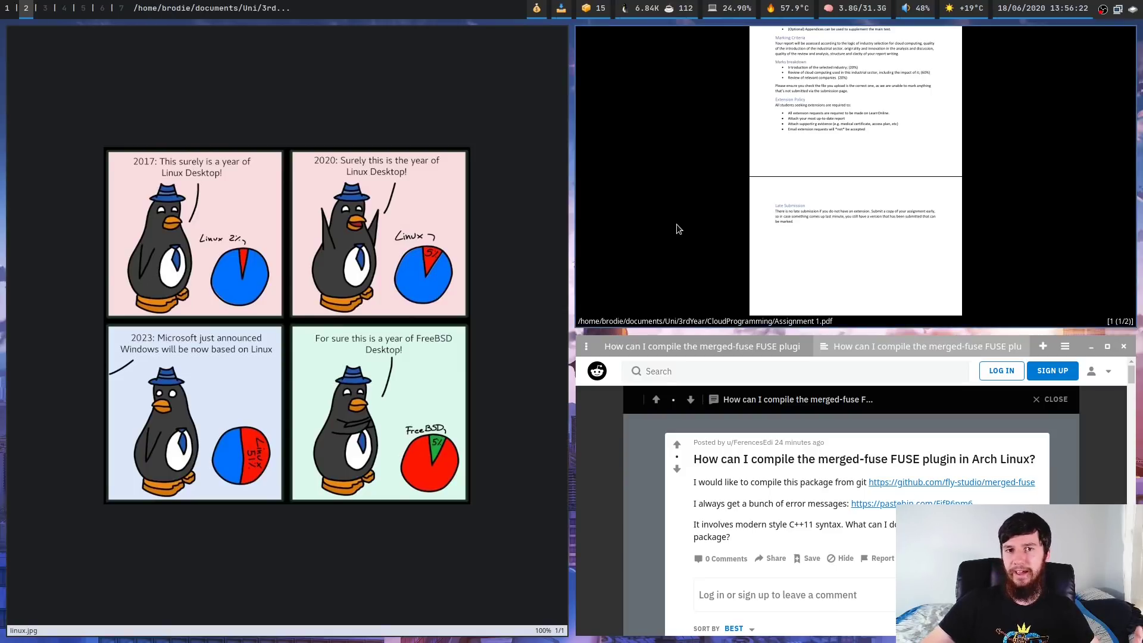
key(q)
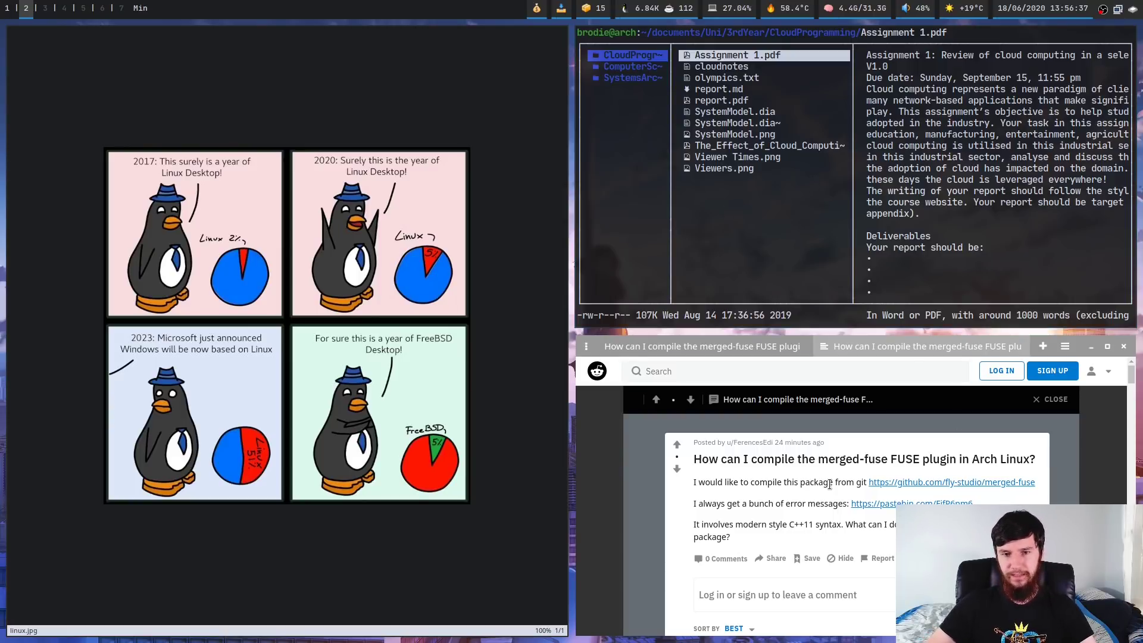
key(super+q)
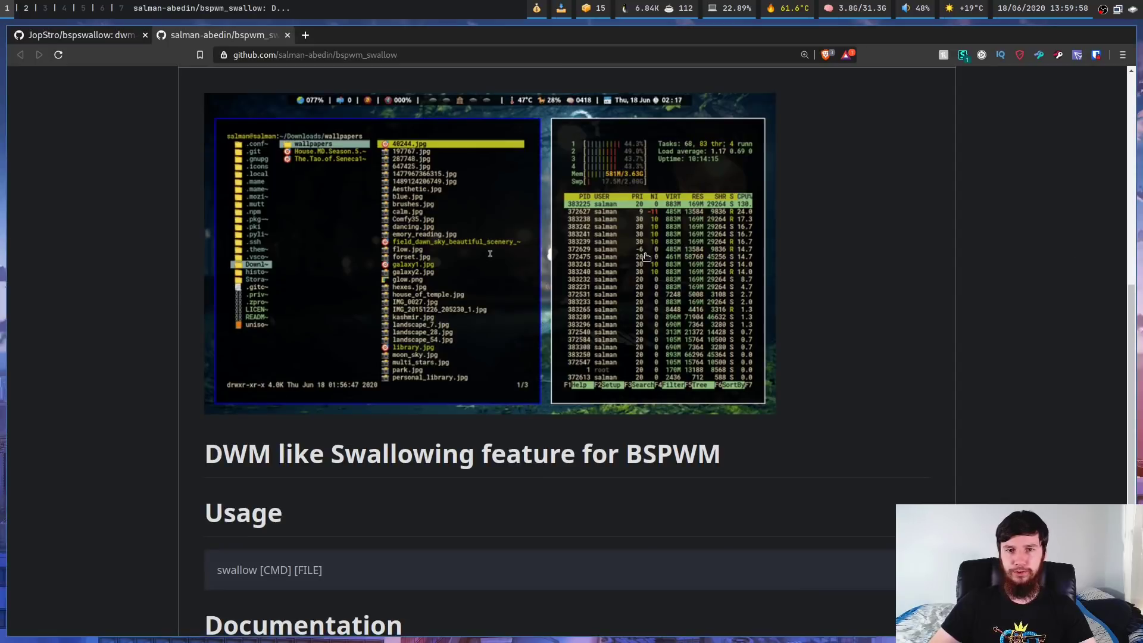
Examine the bspwm_swallow repository's file list and the README's demo, usage and documentation sections.
scroll(897, 289, up, 4)
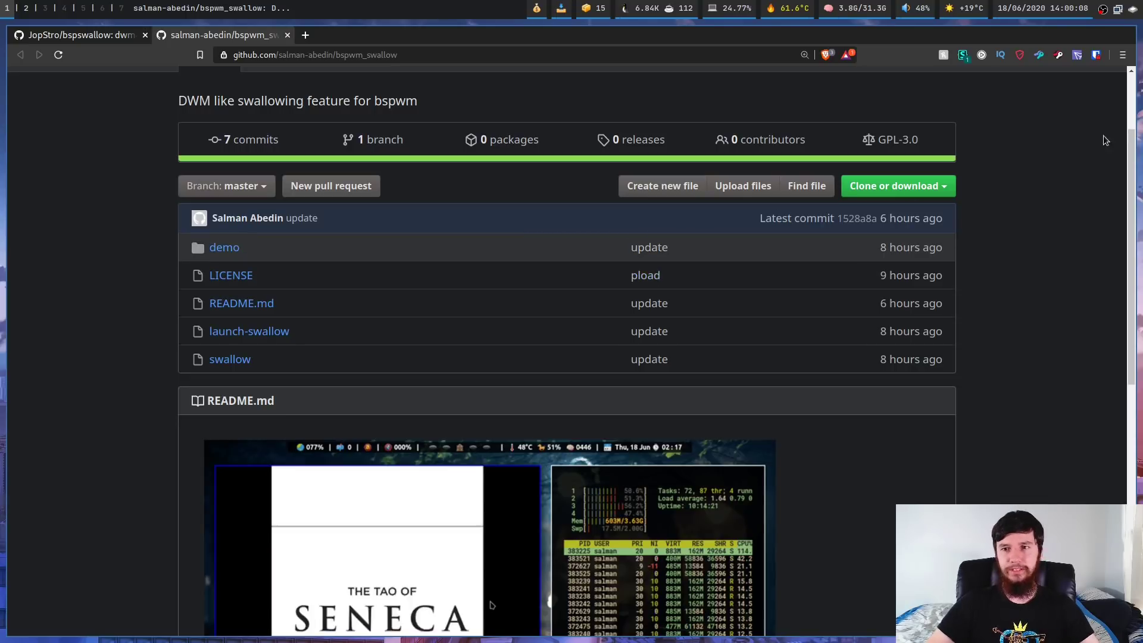
drag(1135, 157, 1135, 288)
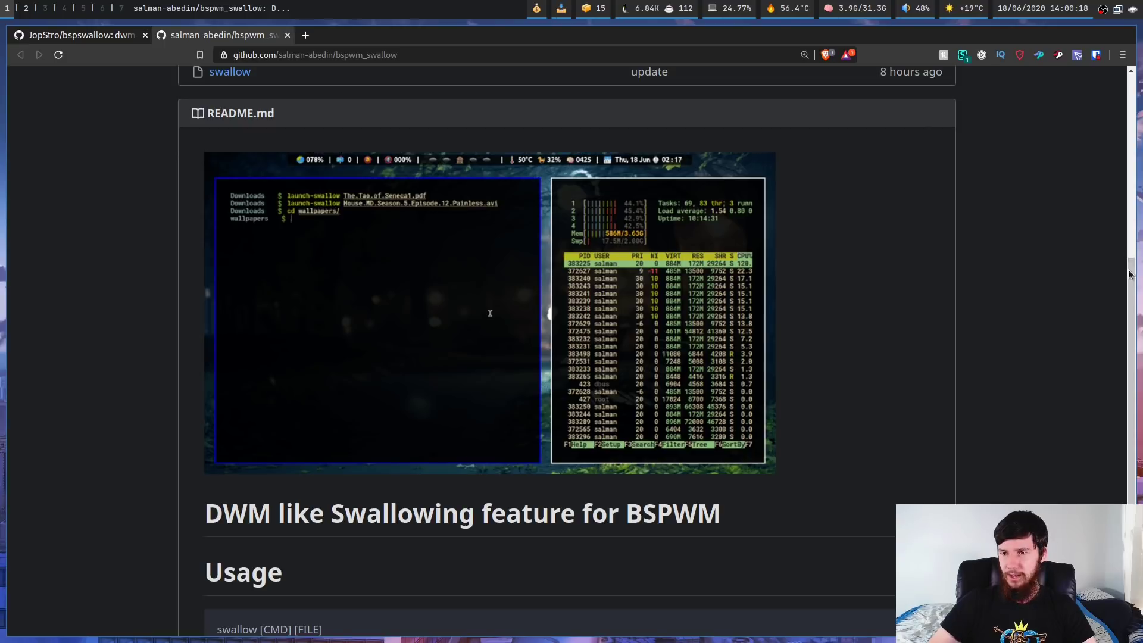
scroll(1133, 306, down, 1)
scroll(1133, 306, down, 2)
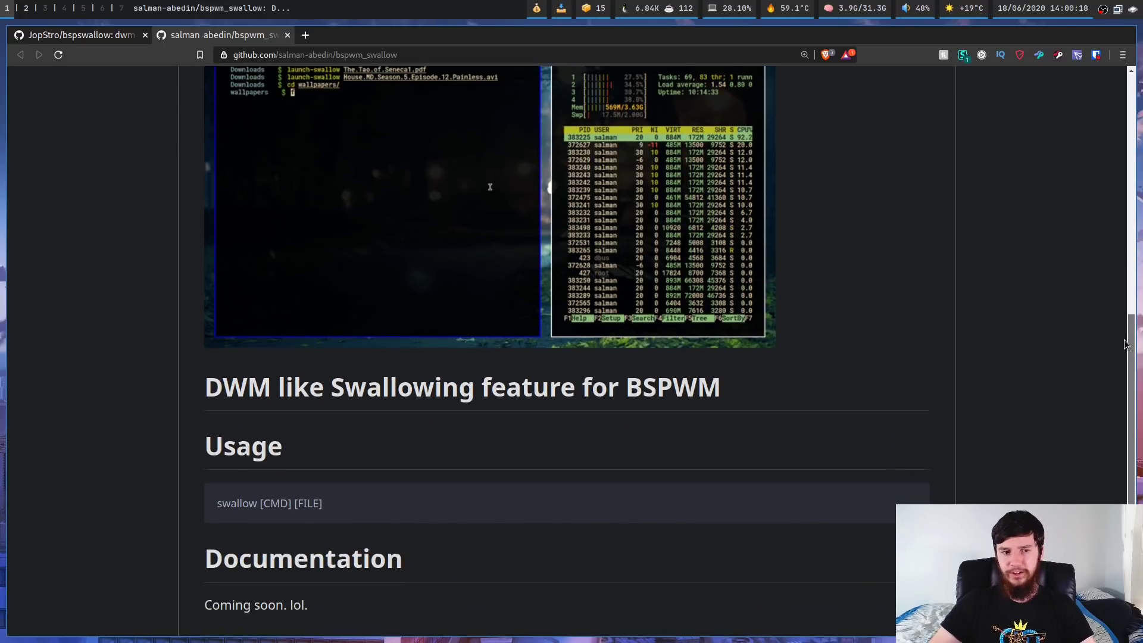
drag(1123, 343, 1122, 392)
drag(230, 500, 469, 480)
click(572, 381)
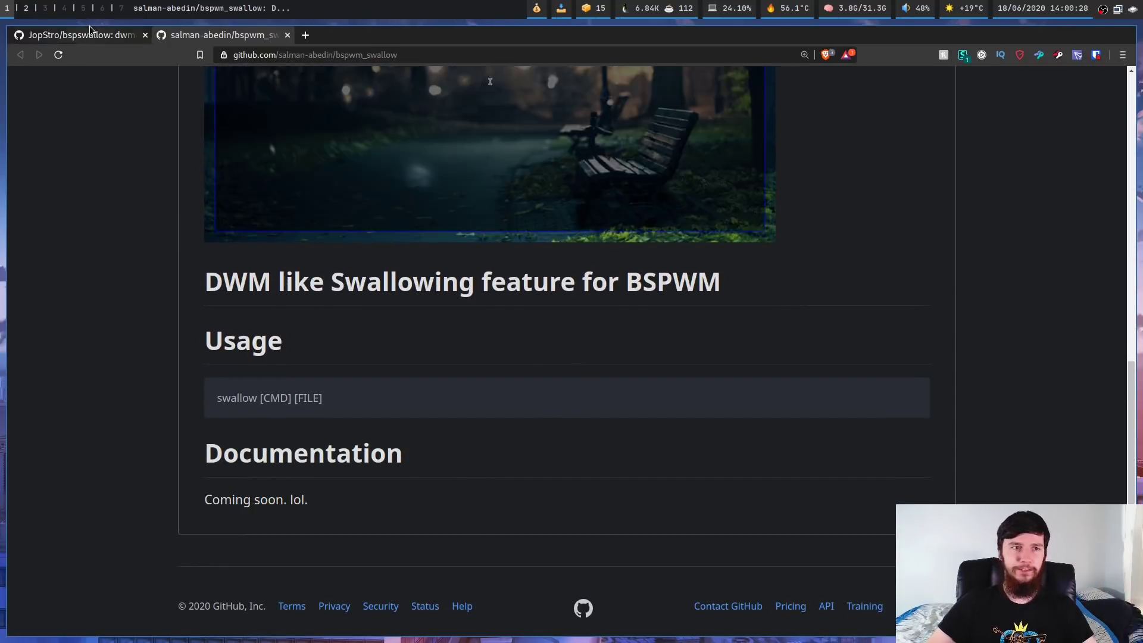
Switch to the bspswallow repository page and look over its files and README.
click(90, 34)
scroll(314, 161, up, 1)
scroll(314, 162, up, 3)
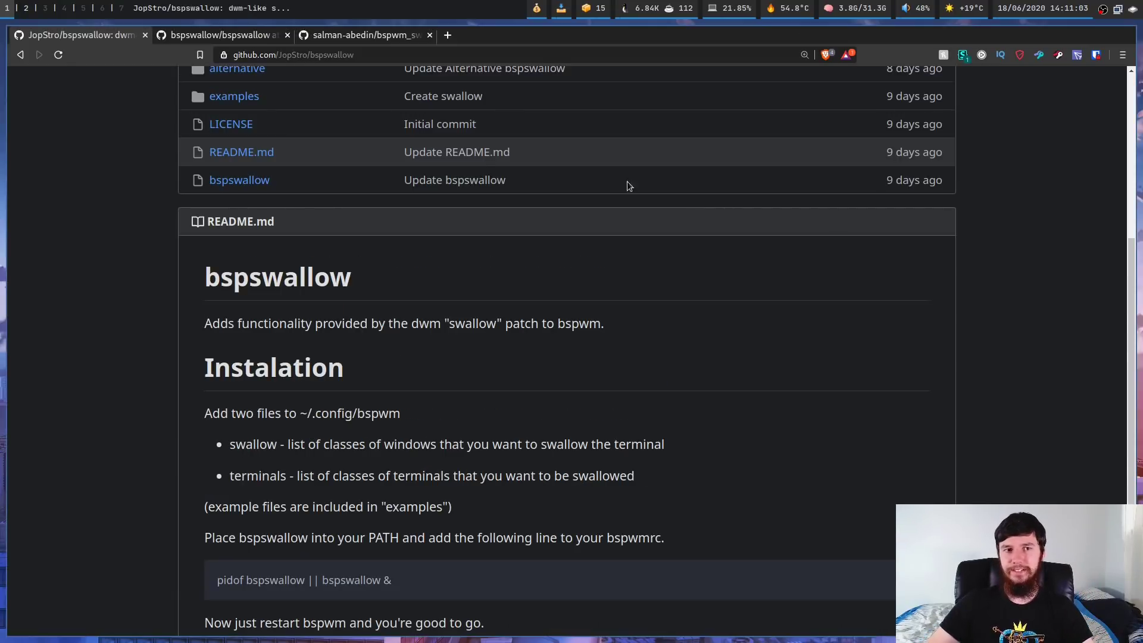
Review the bspswallow script's source, including its event loop, its get_class function and the xprop call.
click(219, 36)
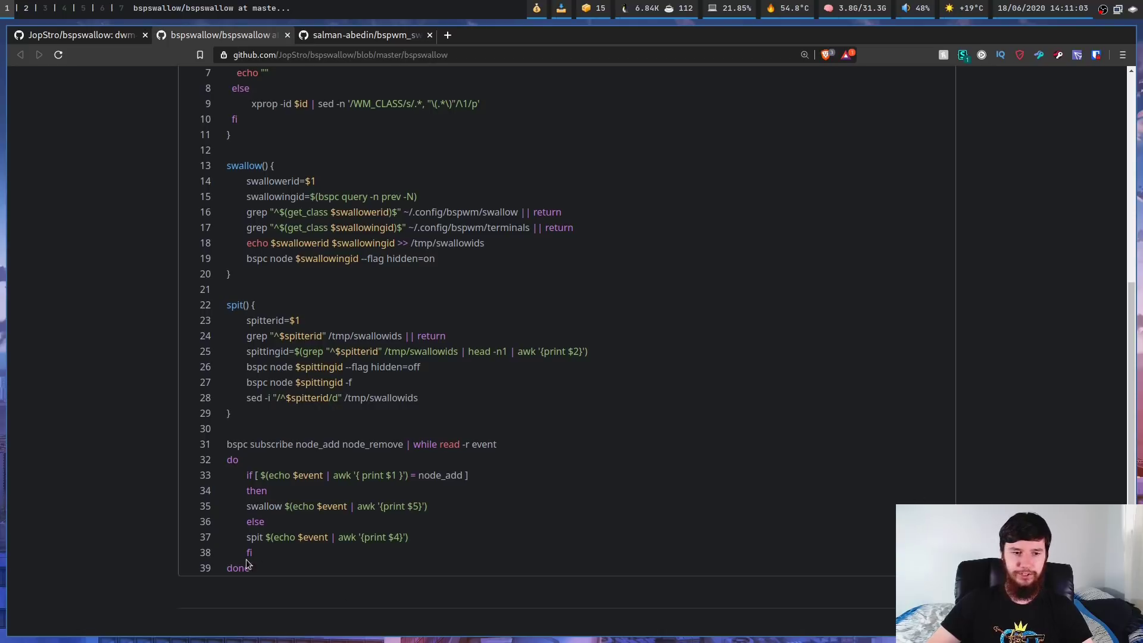
drag(227, 567, 224, 522)
click(224, 523)
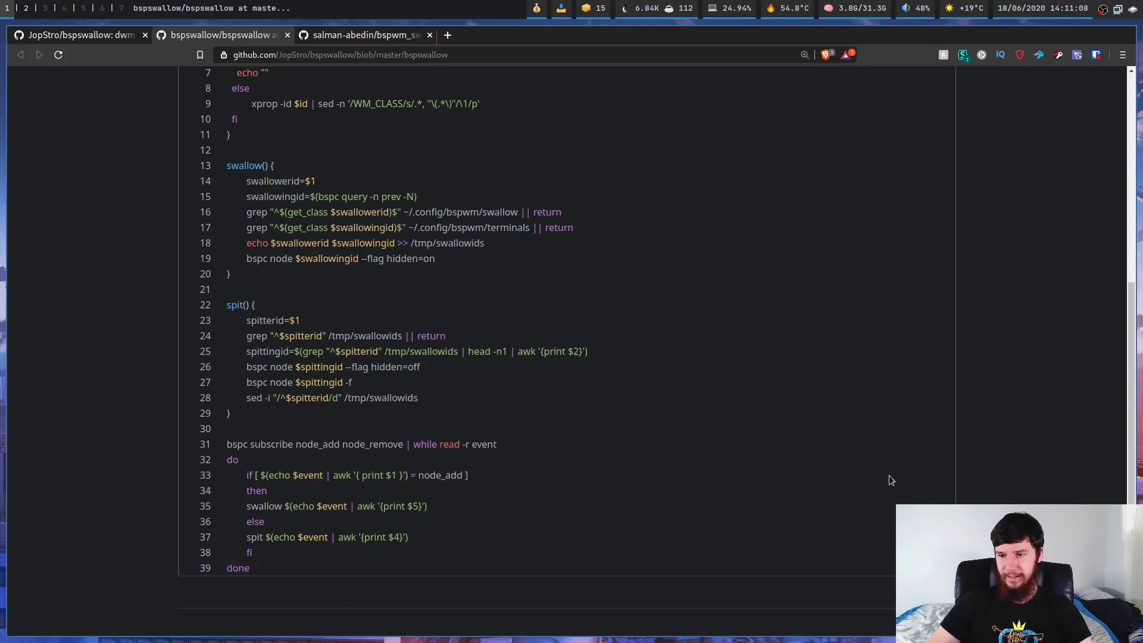
scroll(555, 249, up, 3)
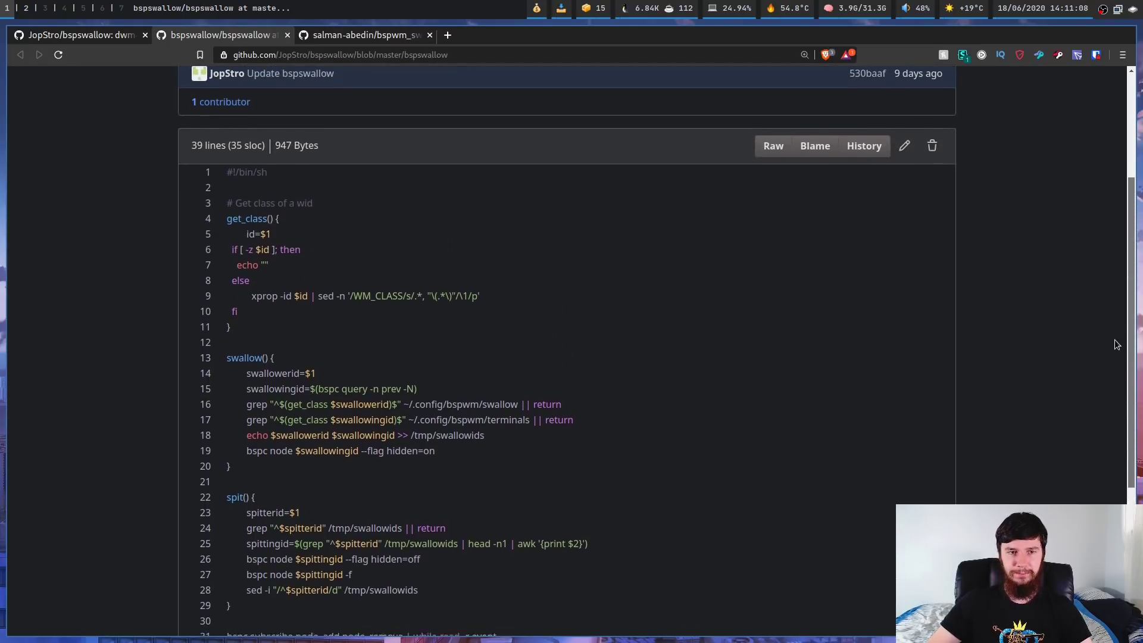
drag(335, 173, 365, 216)
scroll(530, 252, down, 1)
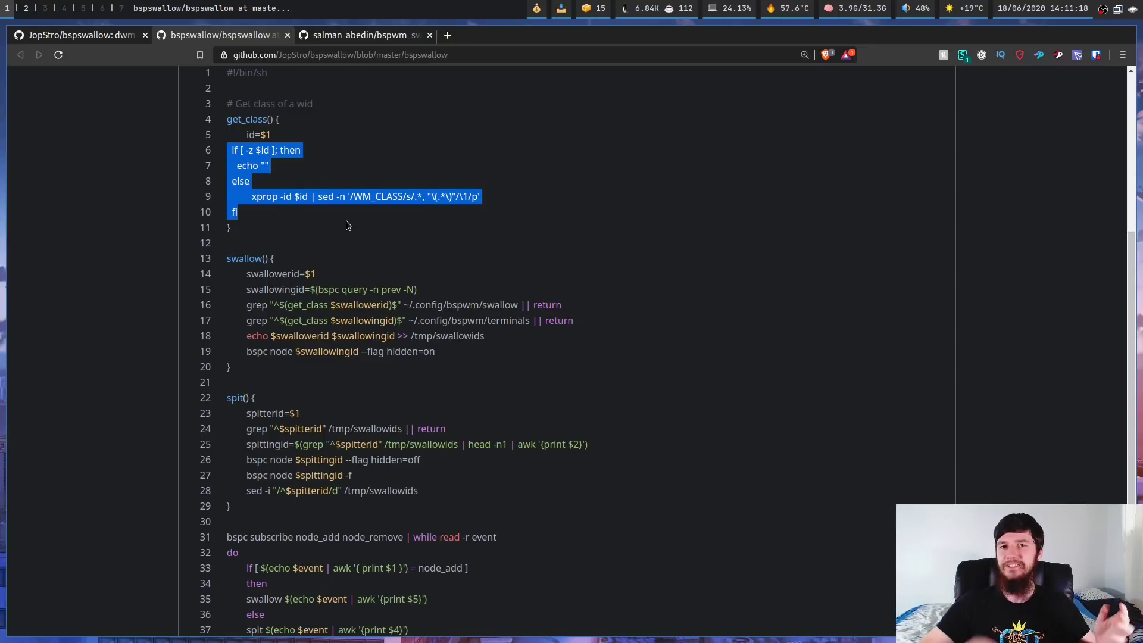
click(362, 228)
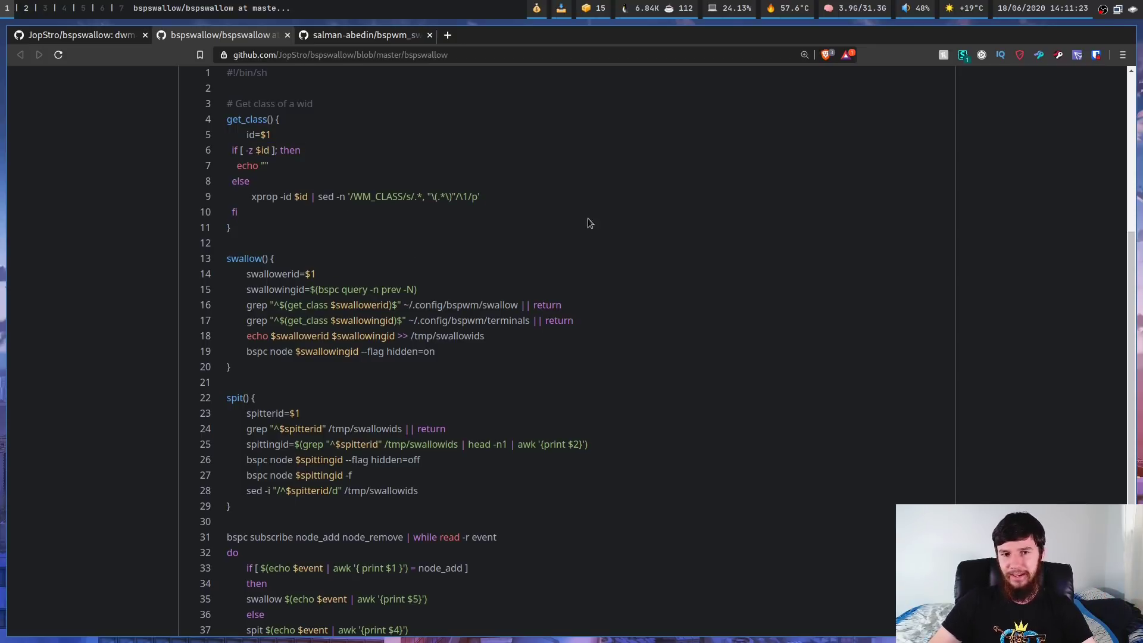
scroll(583, 198, up, 1)
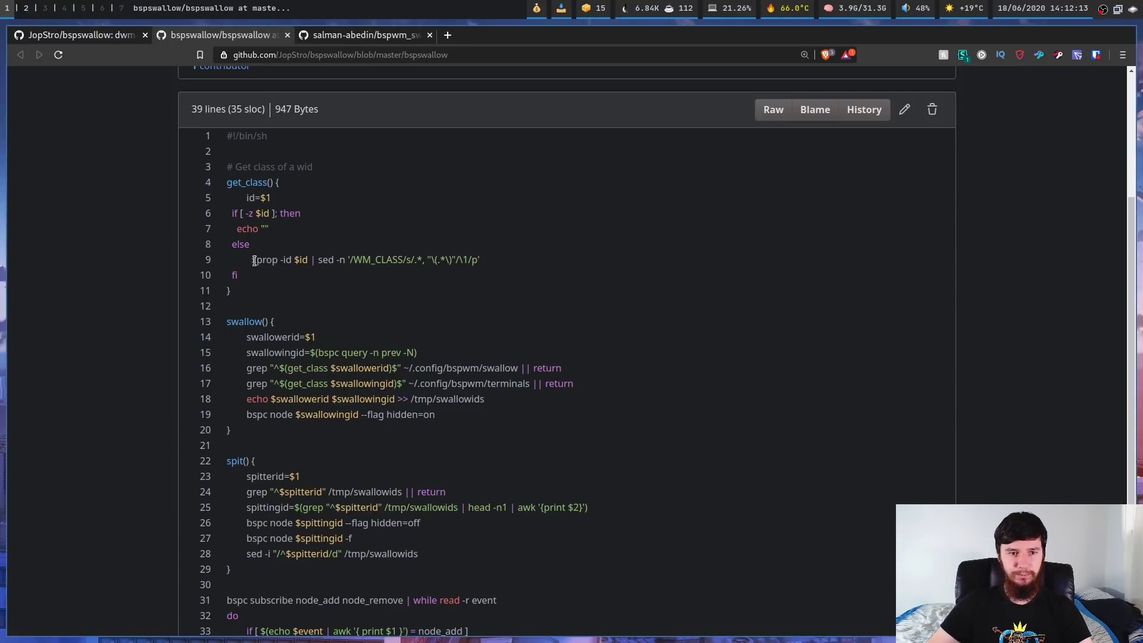
mouse_move(255, 261)
mouse_down()
mouse_move(294, 264)
mouse_move(276, 262)
mouse_up()
click(295, 264)
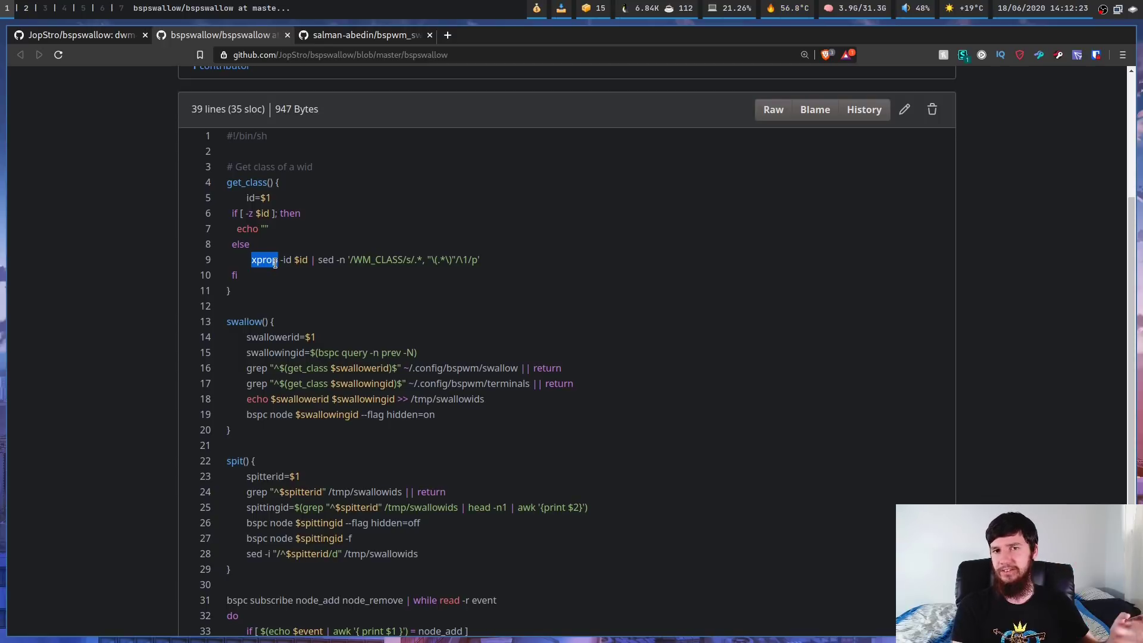
click(275, 263)
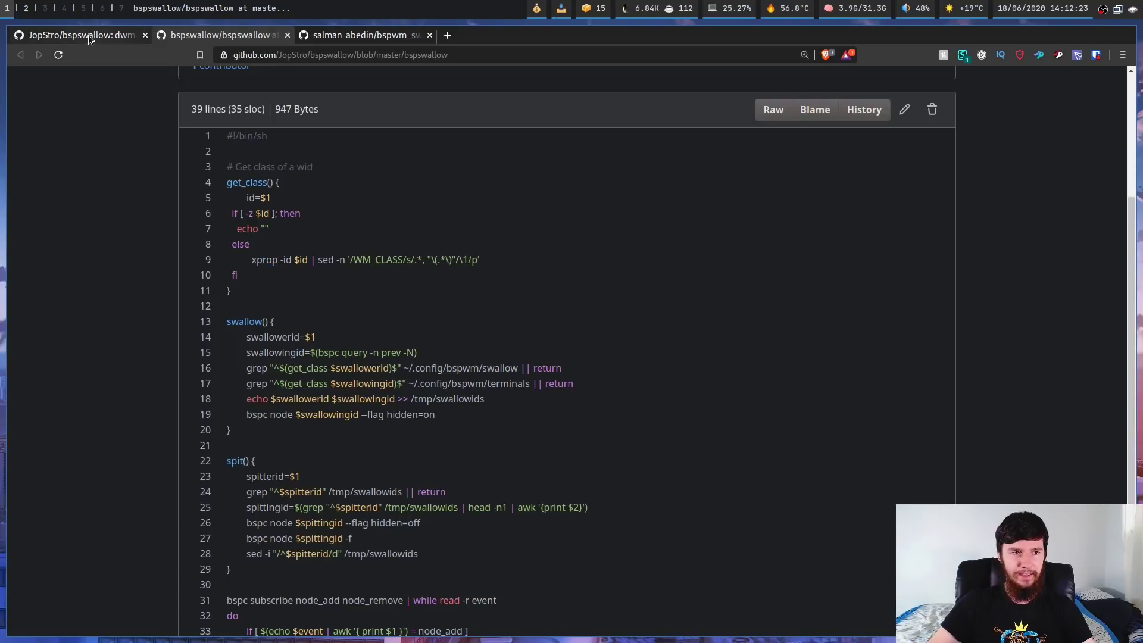
Return to the bspswallow repository page and copy its HTTPS clone URL.
scroll(563, 256, down, 3)
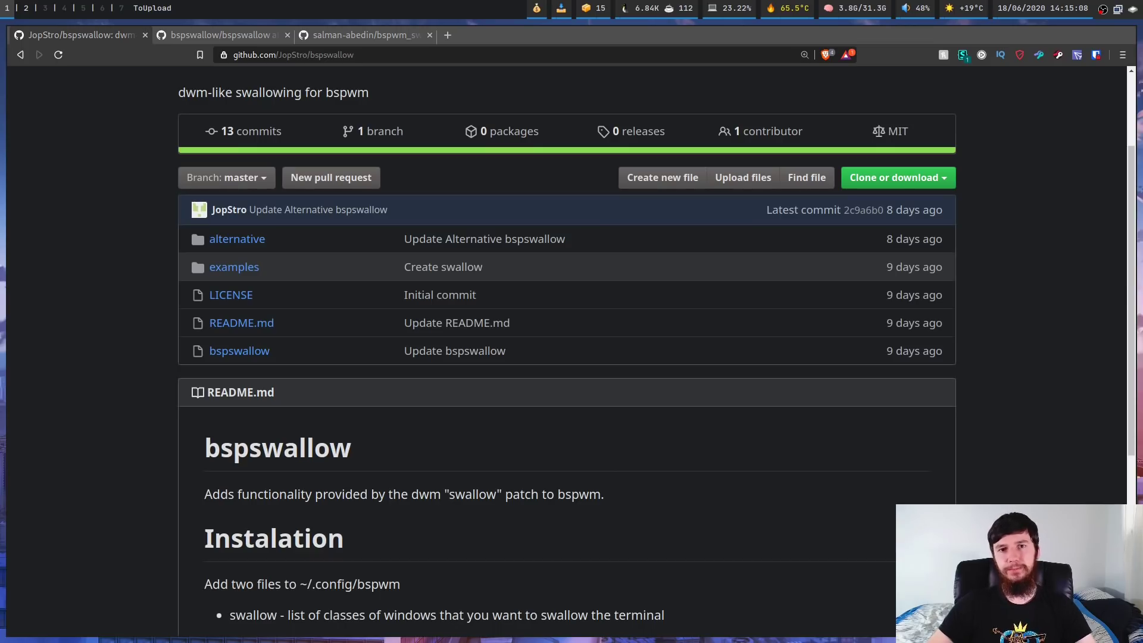
click(911, 181)
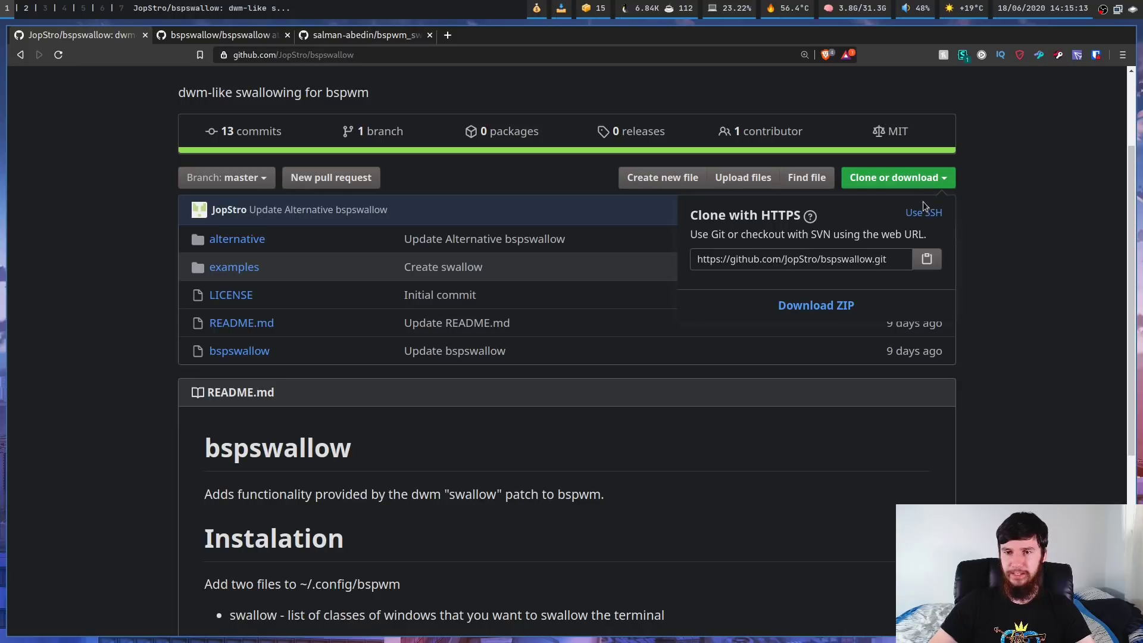
click(927, 259)
click(1023, 251)
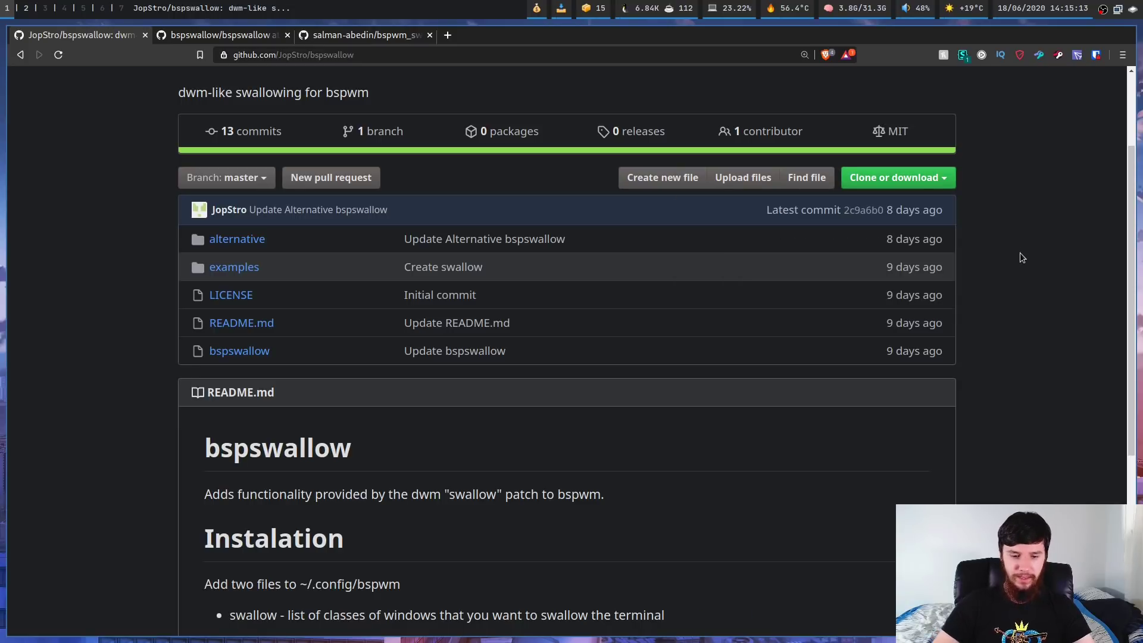
key(super+Return)
text(git clone)
key(ctrl+shift+v)
key(Return)
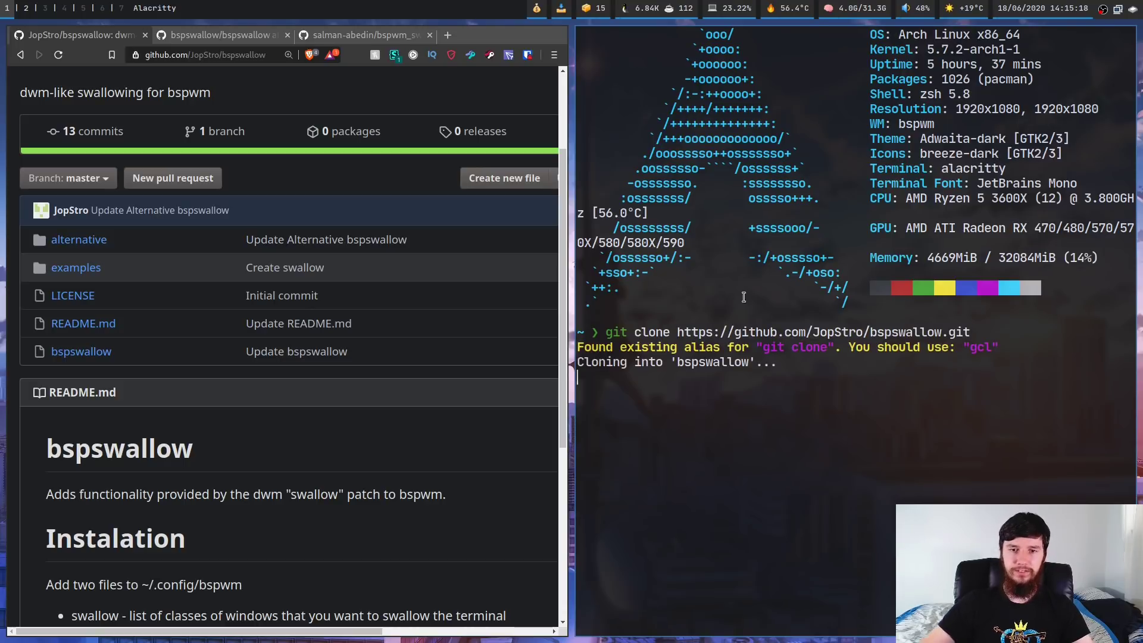
Start the lf file manager, find the cloned bspswallow directory, enter it and highlight the alternative folder.
text(lf)
key(Return)
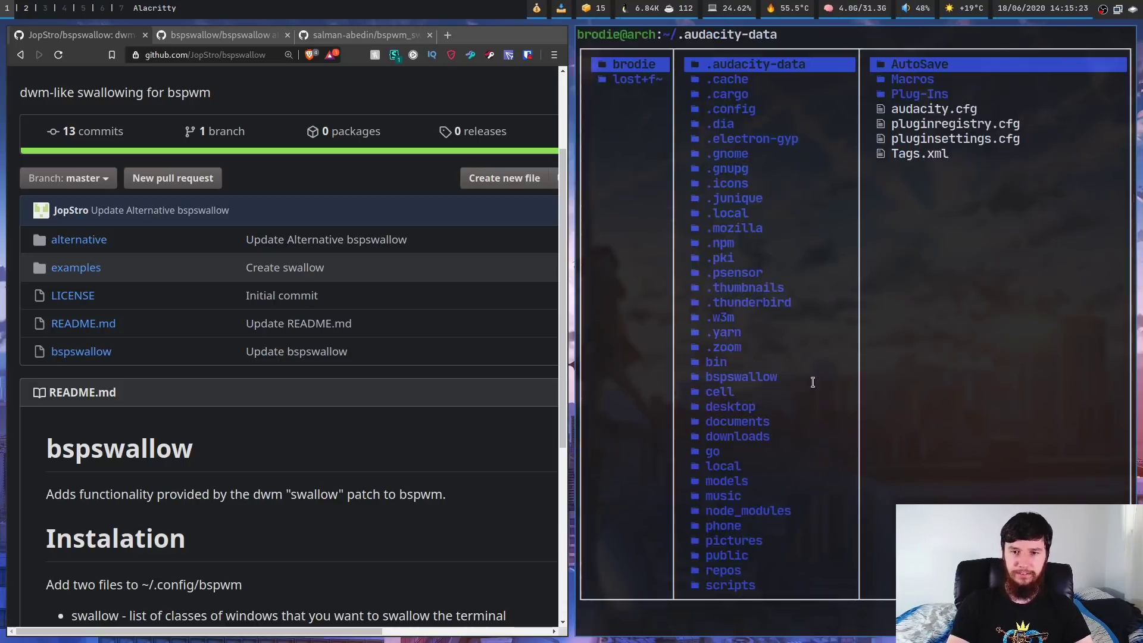
key(j)
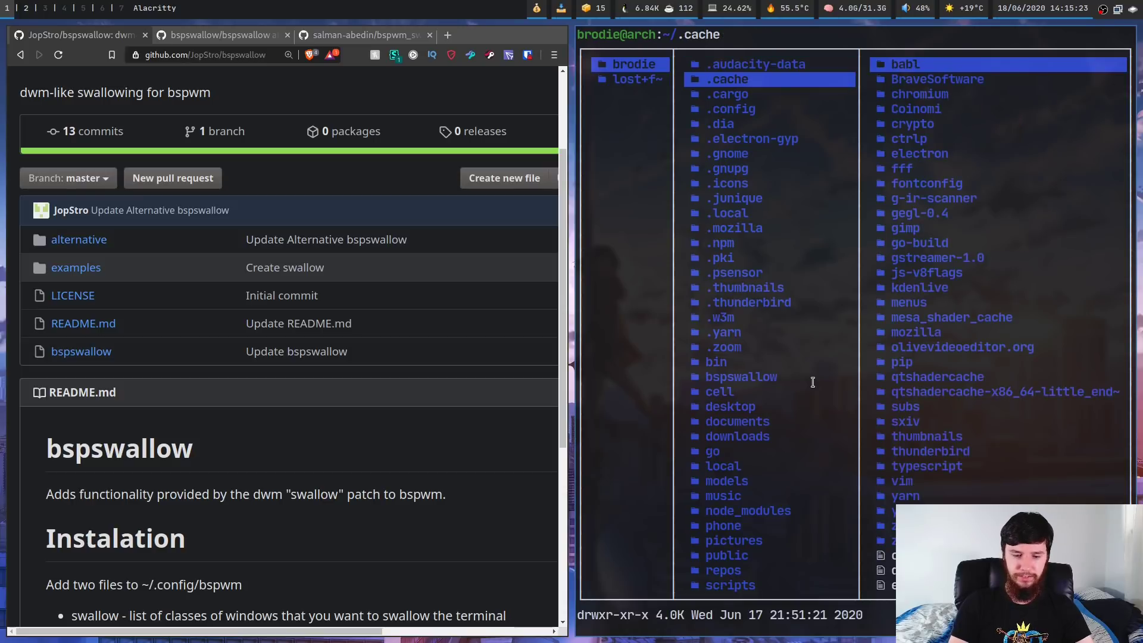
key(slash)
text(bsp)
key(Return)
key(l)
key(j)
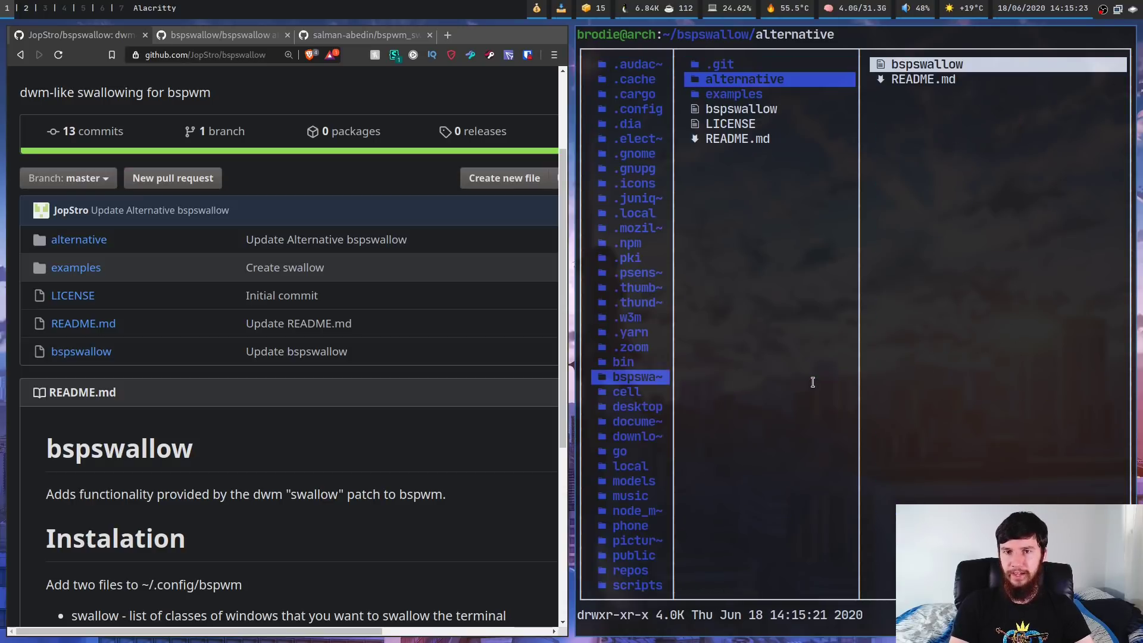
Compare the bspswallow script in the alternative folder with the one in the repository root using the lf previews.
key(l)
key(h)
key(j)
key(j)
key(k)
key(k)
key(l)
key(h)
key(j)
key(k)
key(l)
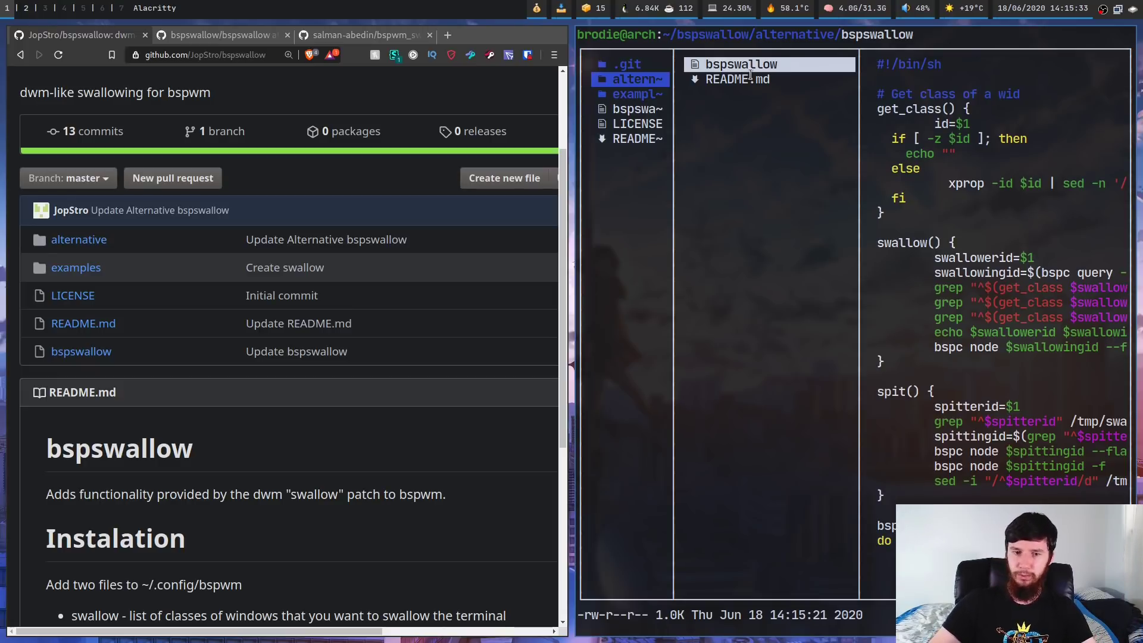
key(h)
key(j)
key(j)
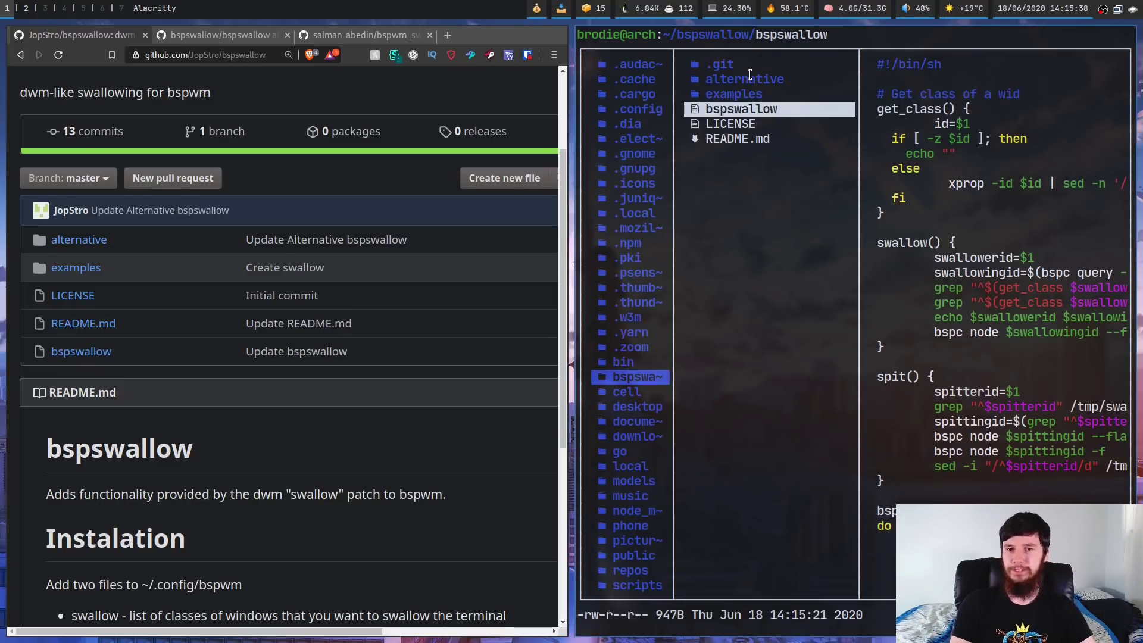
key(k)
key(k)
key(l)
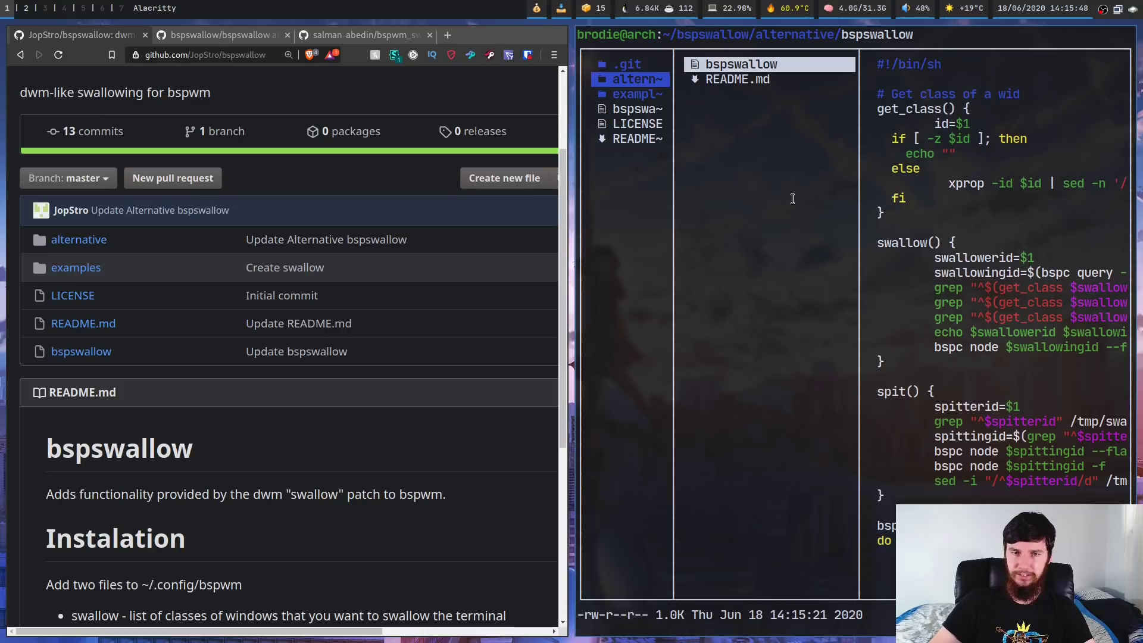
Quit lf and change to the bspswallow/alternative directory in the terminal.
text(qcd)
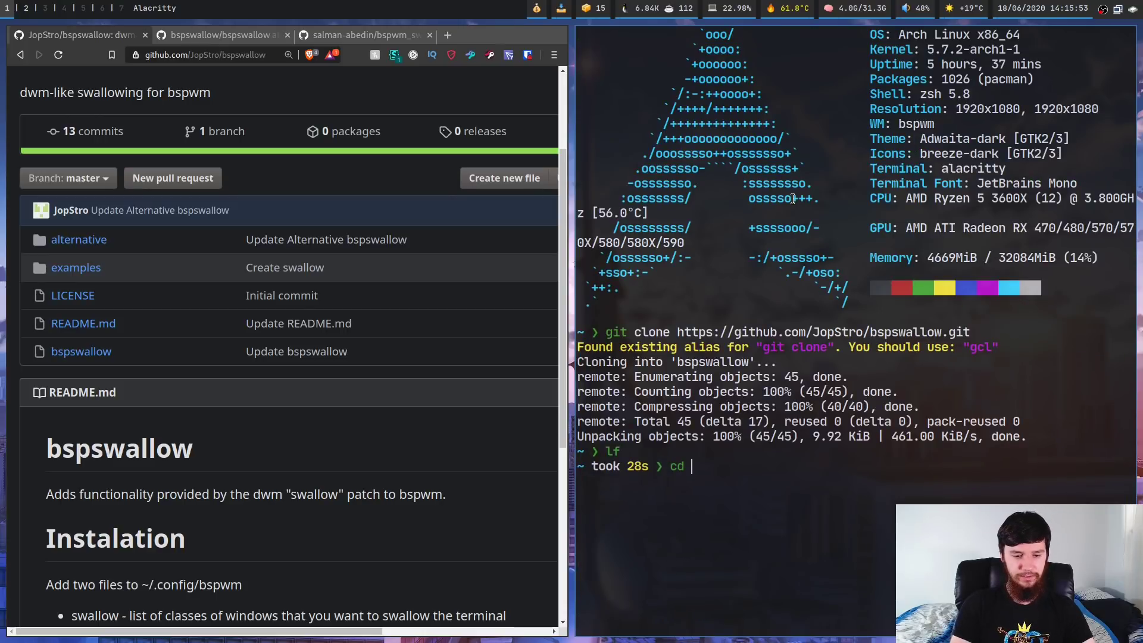
text( bsp)
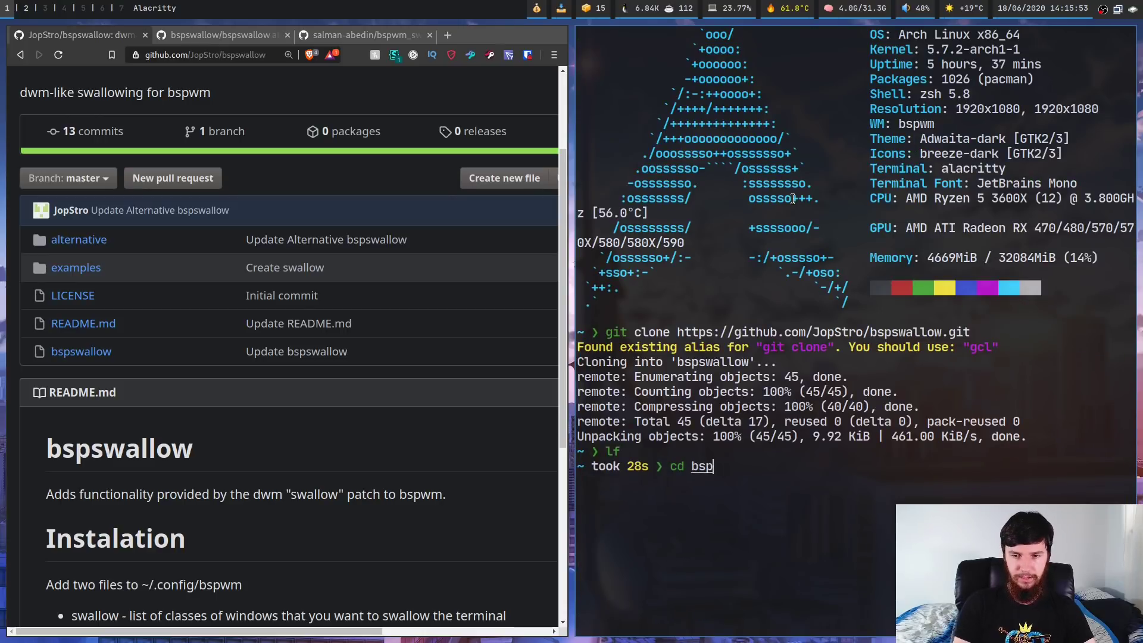
key(Tab)
text(a)
key(Tab)
key(Return)
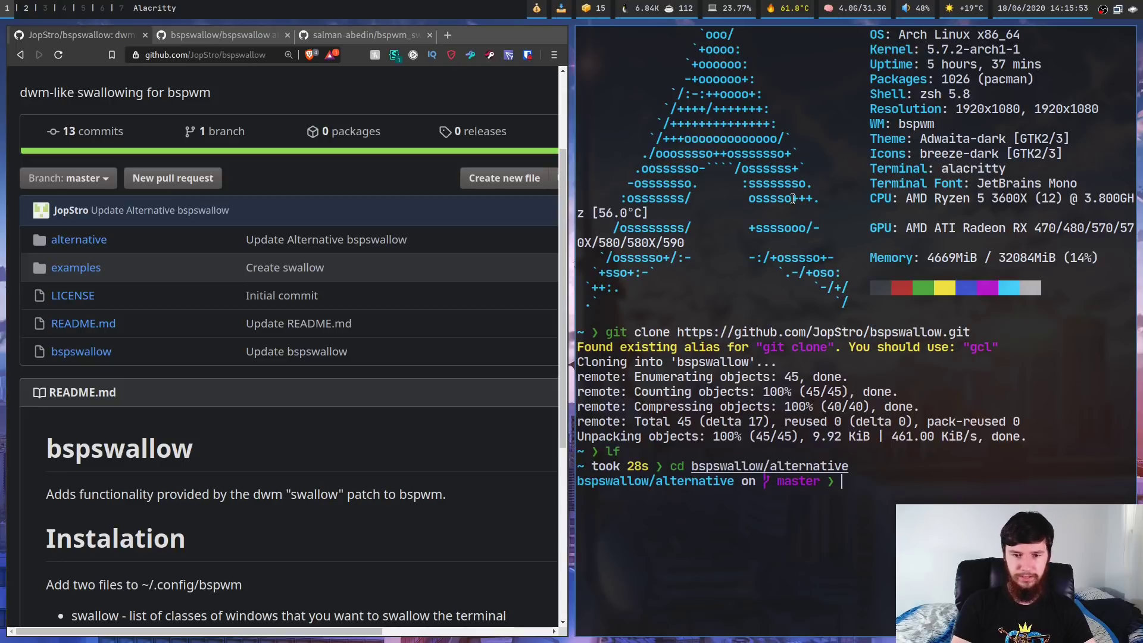
Make the bspswallow script in the alternative directory executable with chmod +x.
text(chmod +x )
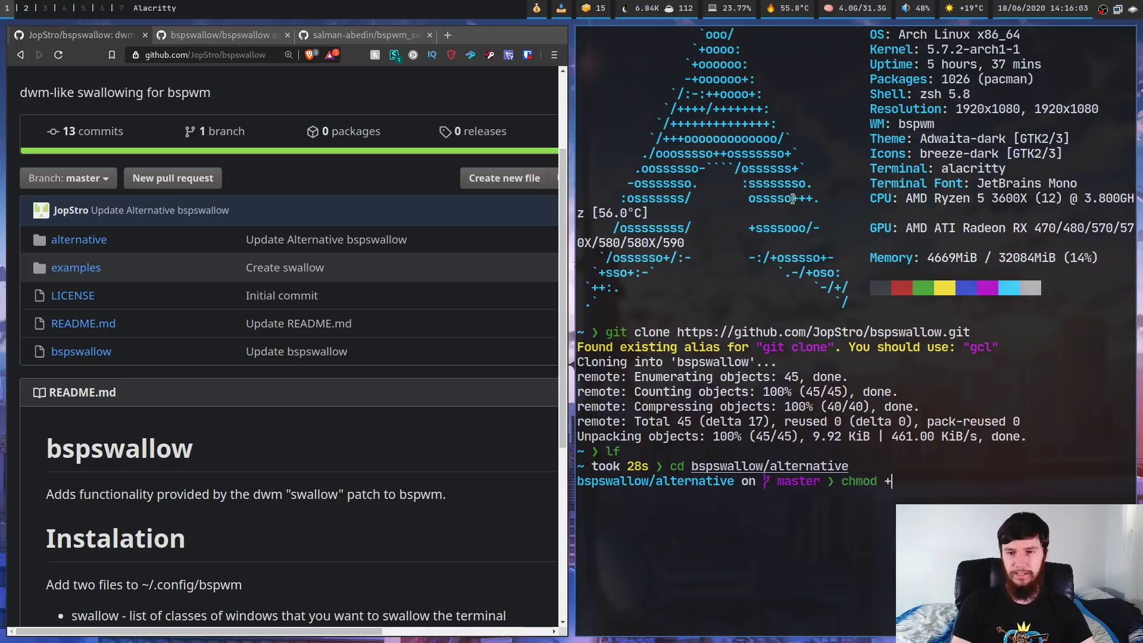
text(bsp)
key(Tab)
key(Return)
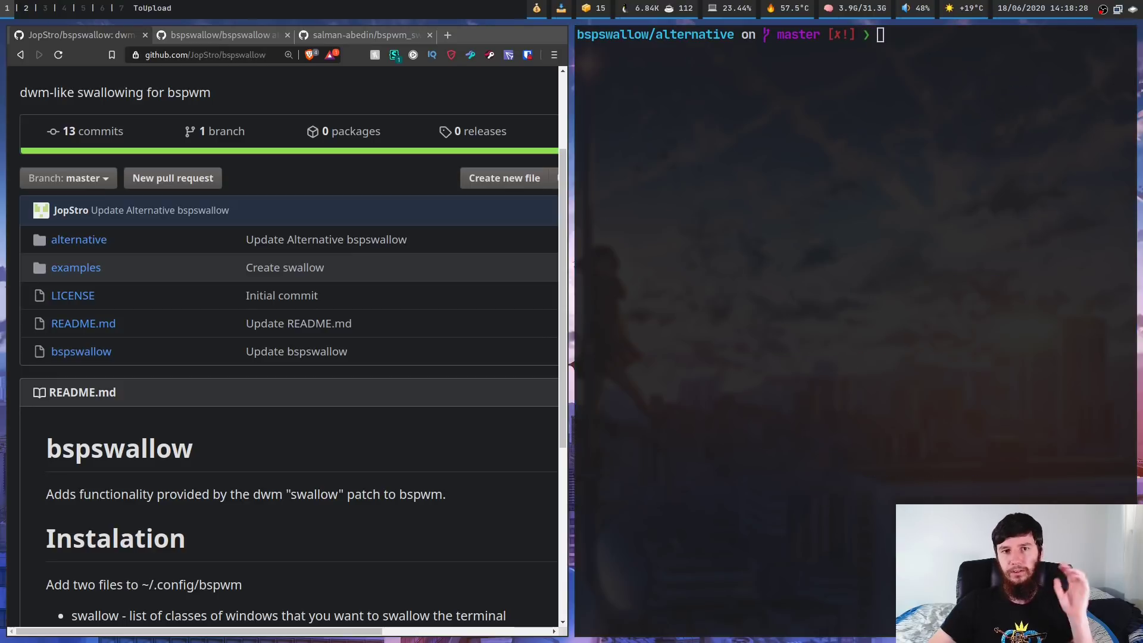
Start lf, go to the ~/scripts directory and look through its files to the copied bspswallow script.
text(lf)
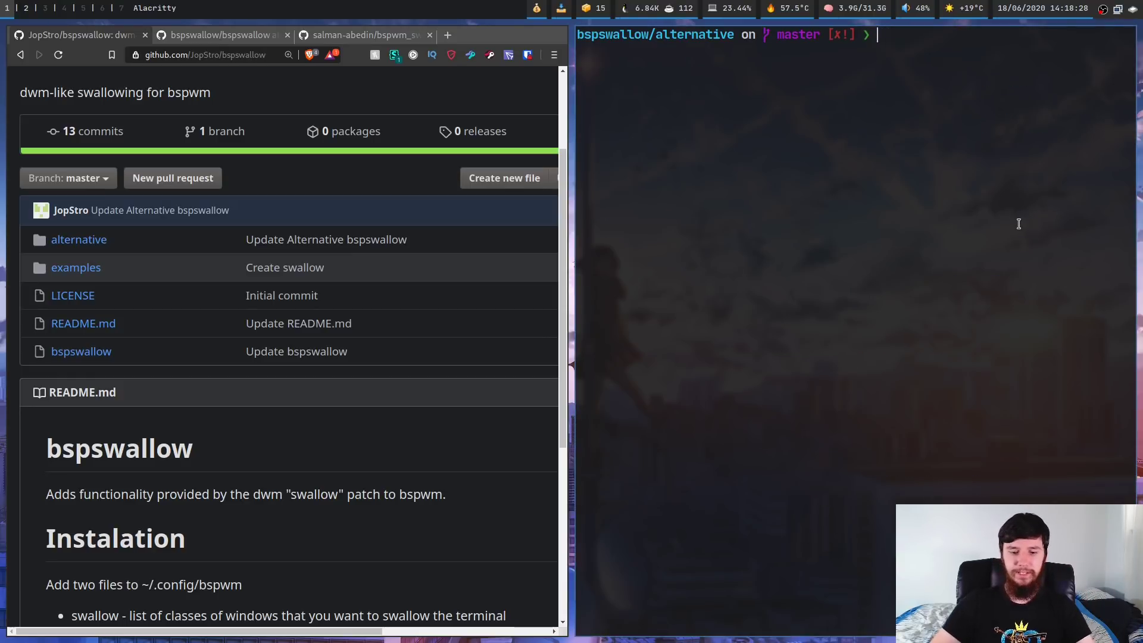
key(Return)
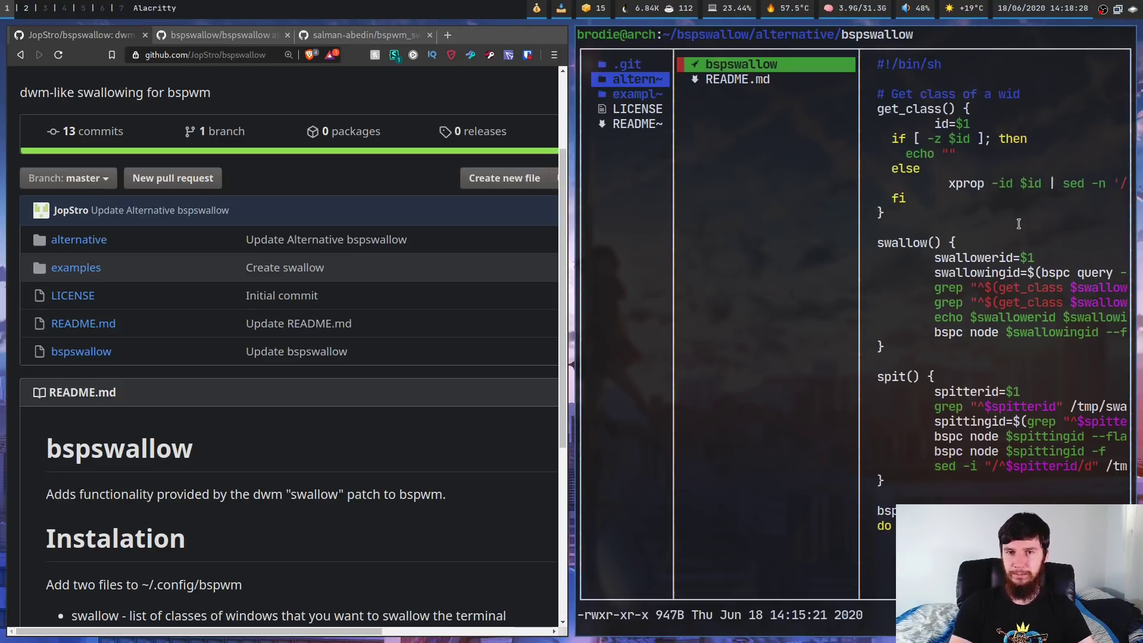
key(g)
key(s)
key(j)
key(j)
key(j)
key(j)
key(j)
key(j)
key(j)
key(j)
key(j)
key(j)
key(j)
key(j)
key(j)
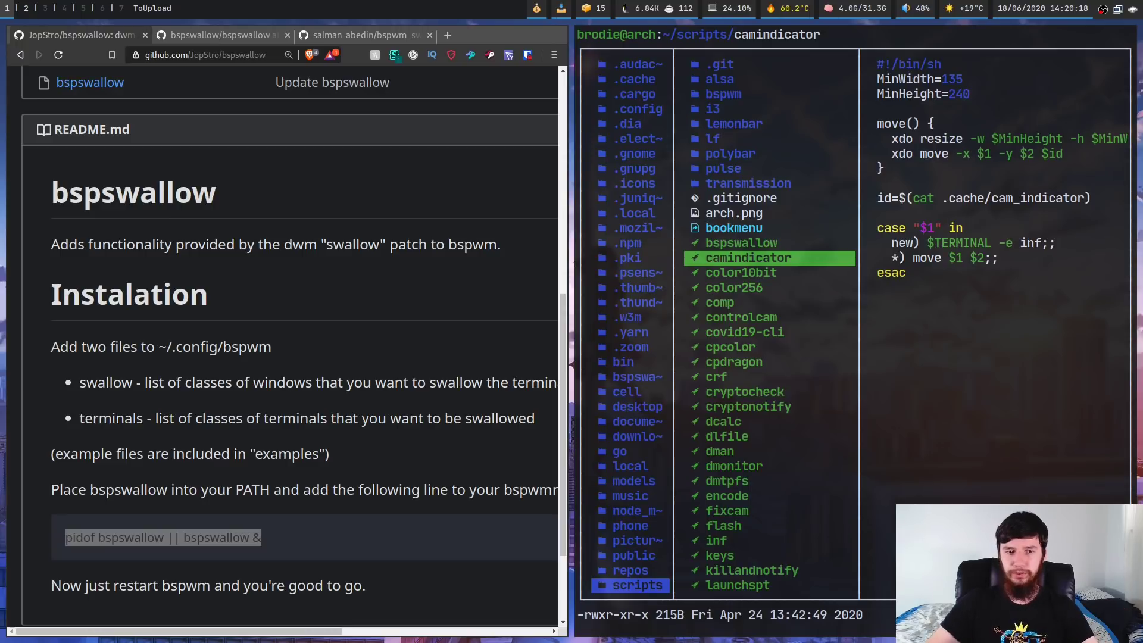
Highlight the README's "pidof bspswallow || bspswallow &" line and open bspwmrc in full screen with enlarged text.
click(241, 543)
drag(66, 539, 266, 547)
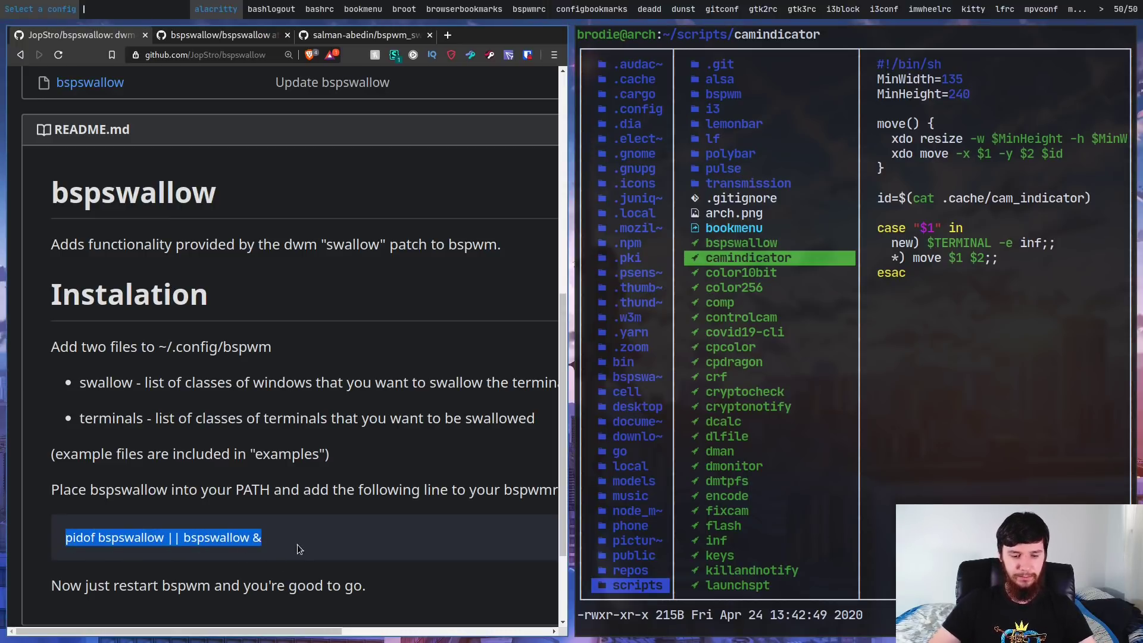
key(super+Return)
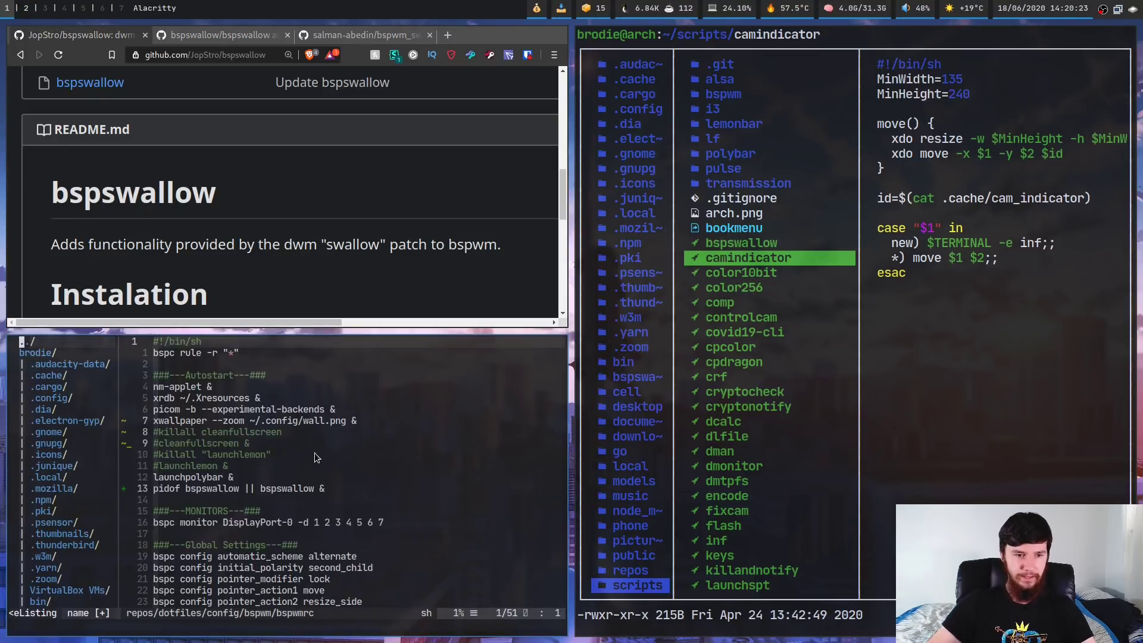
key(super+f)
key(ctrl+equal)
key(ctrl+equal)
key(ctrl+equal)
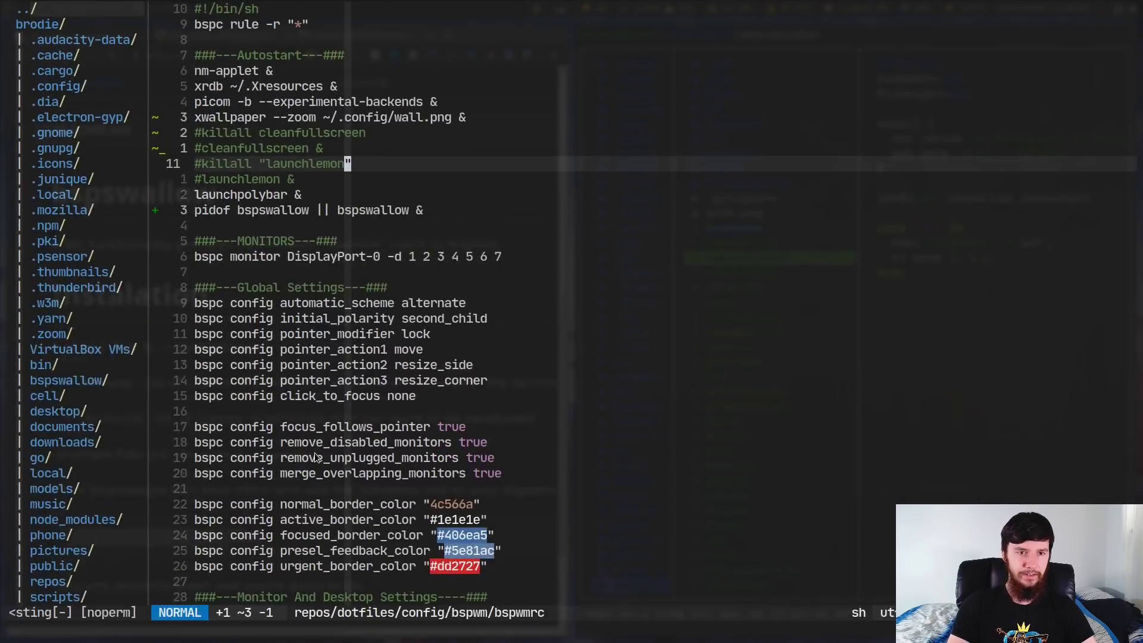
Locate the "pidof bspswallow || bspswallow &" line in bspwmrc's Autostart section, then close the editor.
key(j)
key(j)
key(j)
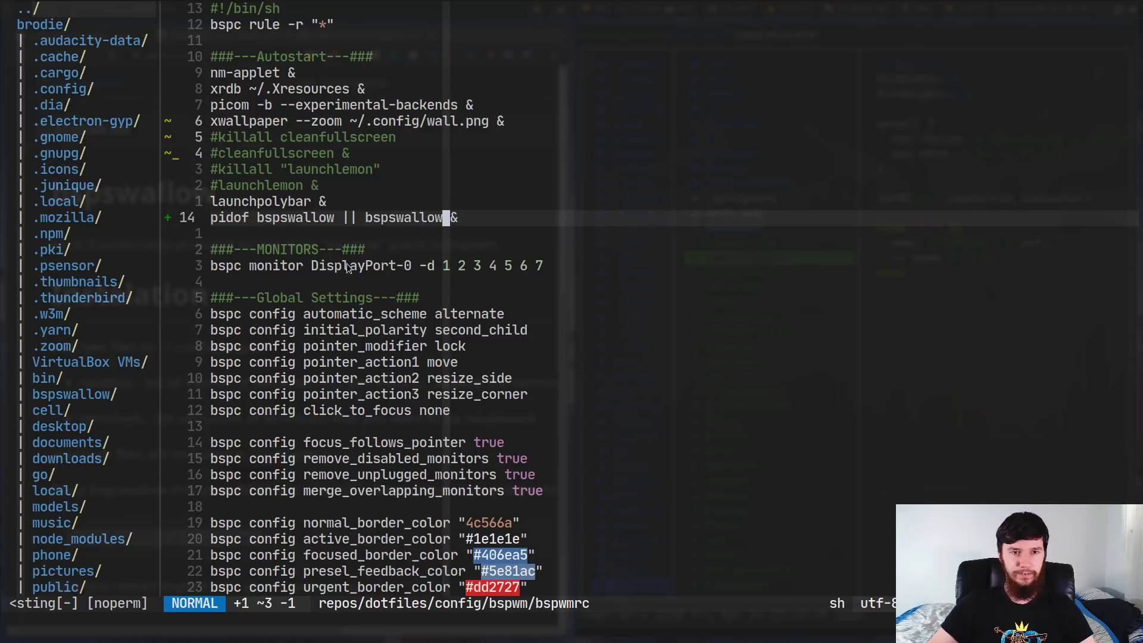
key(l)
scroll(241, 211, down, 1)
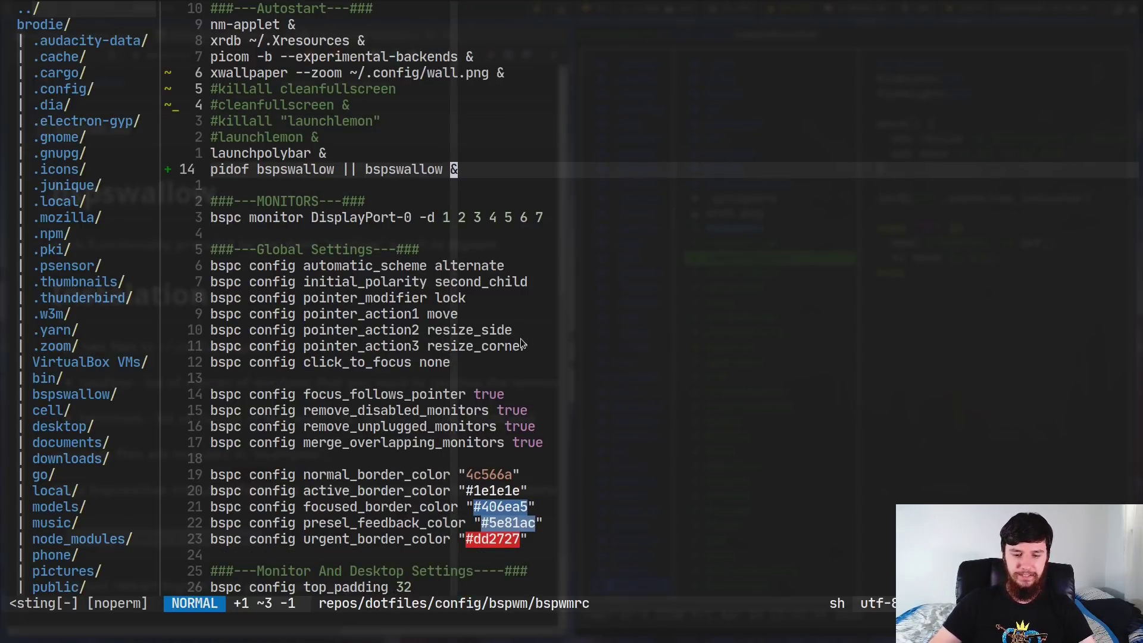
key(colon)
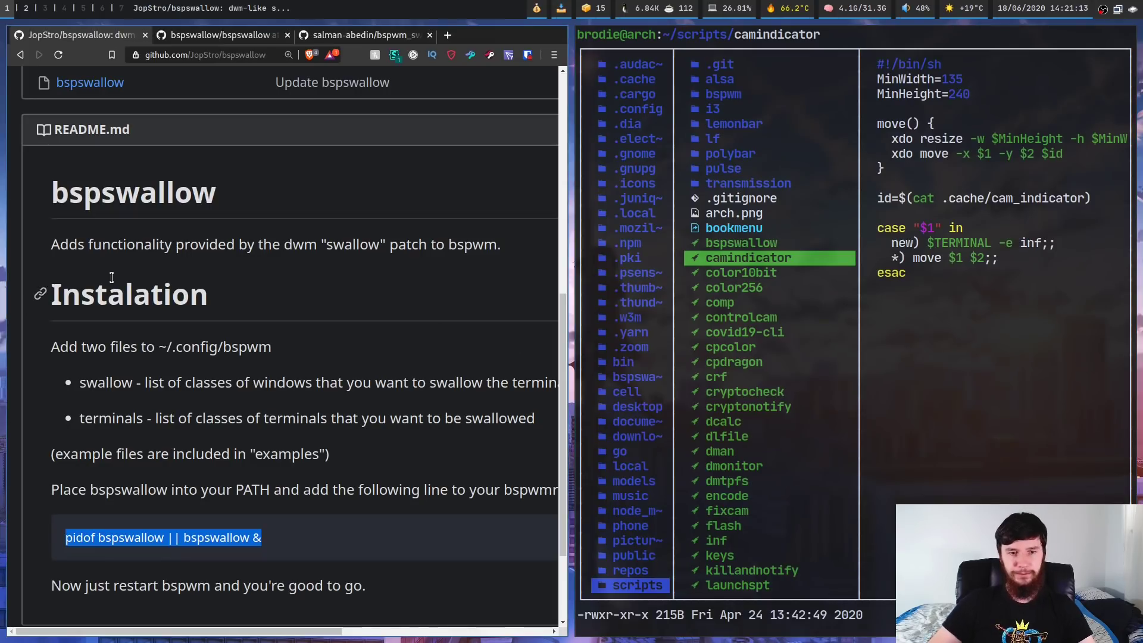
Read the README's description of the swallow file in full screen, highlighting part of it, and restore the tiled layout.
click(190, 353)
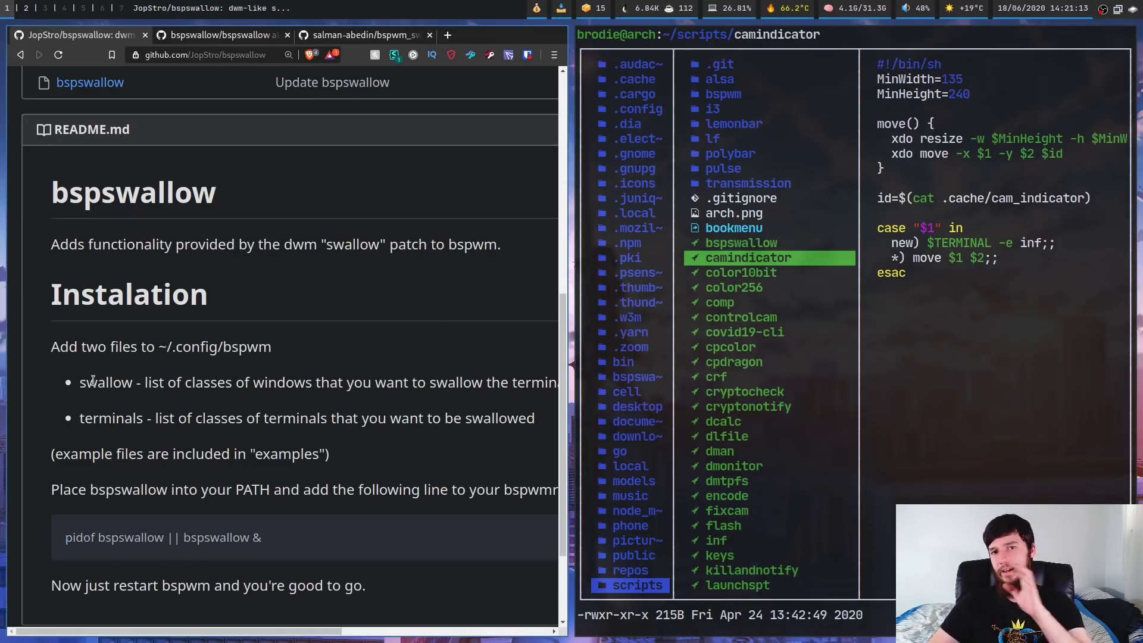
key(super+f)
drag(256, 357, 373, 359)
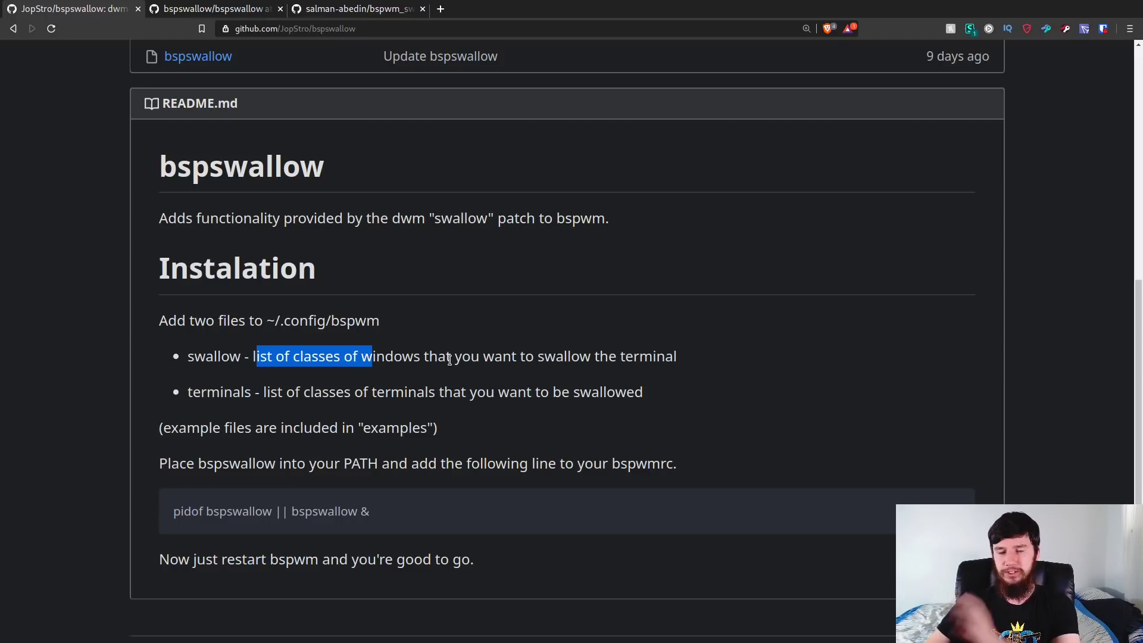
key(super+f)
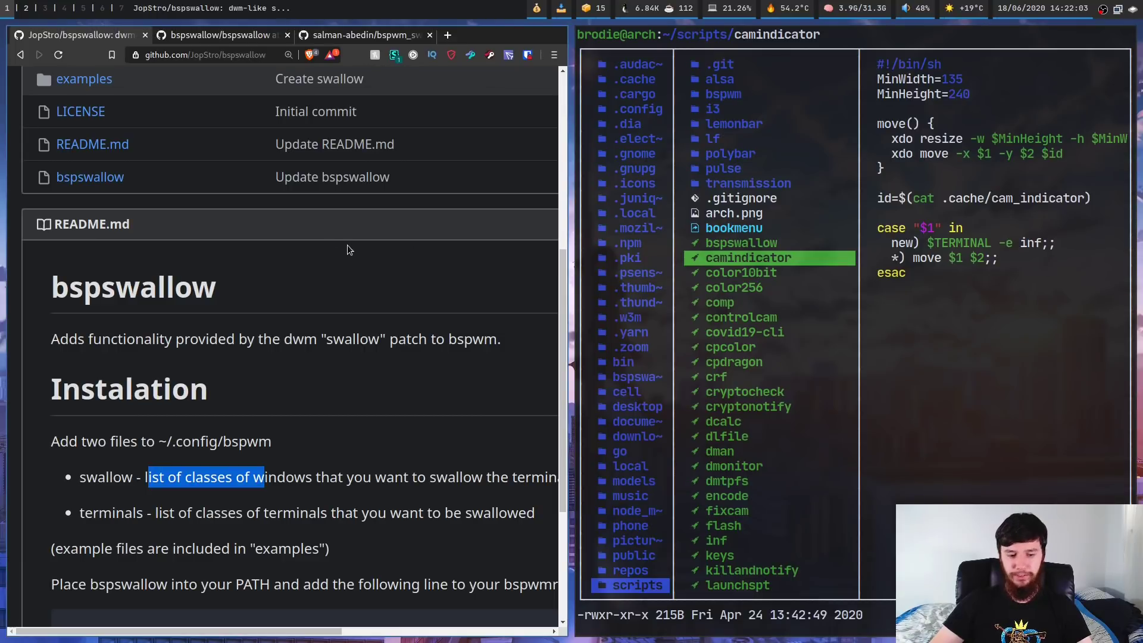
Open the repository's alternative folder on GitHub in full screen and highlight the file name noswallow in its README.
key(super+f)
scroll(373, 242, up, 3)
click(197, 115)
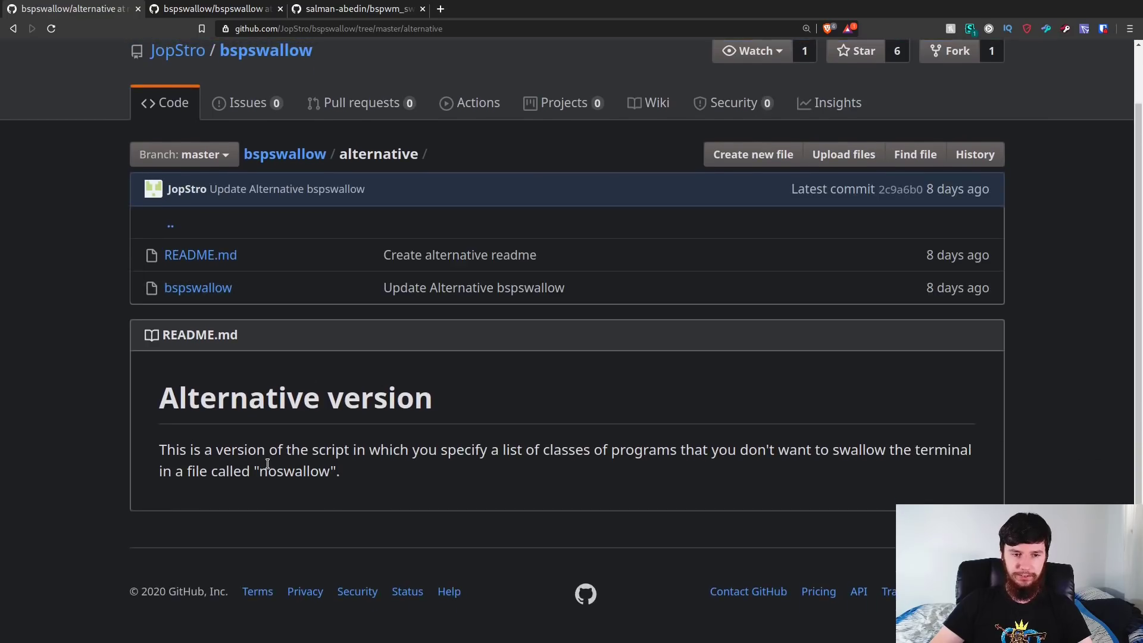
drag(260, 471, 331, 471)
key(super+f)
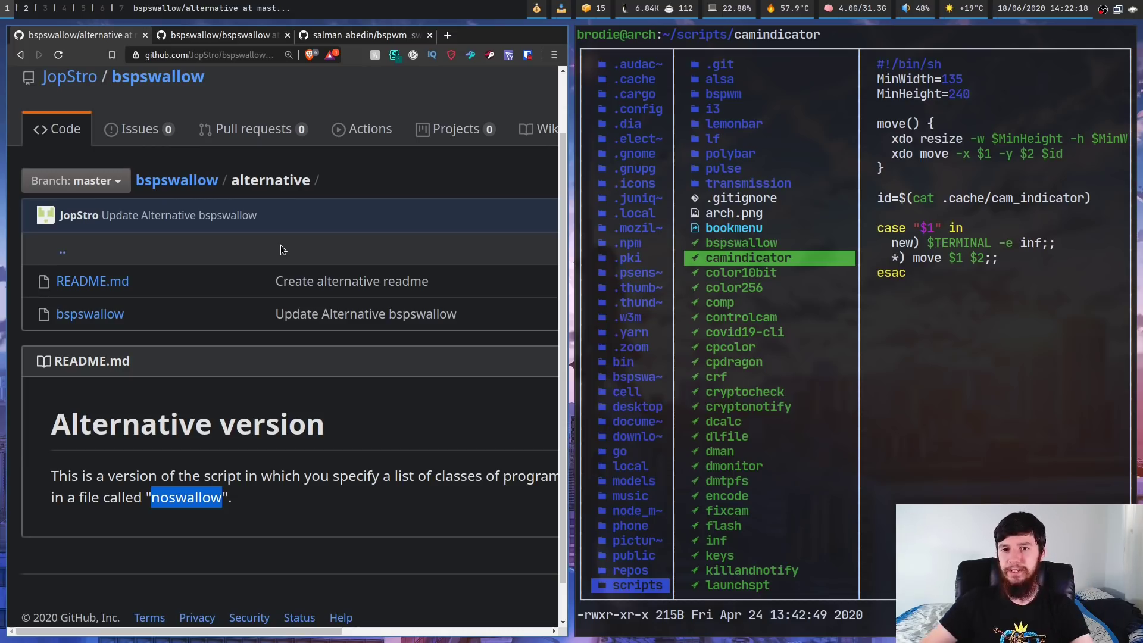
Go to the ~/.config directory in lf.
key(g)
key(c)
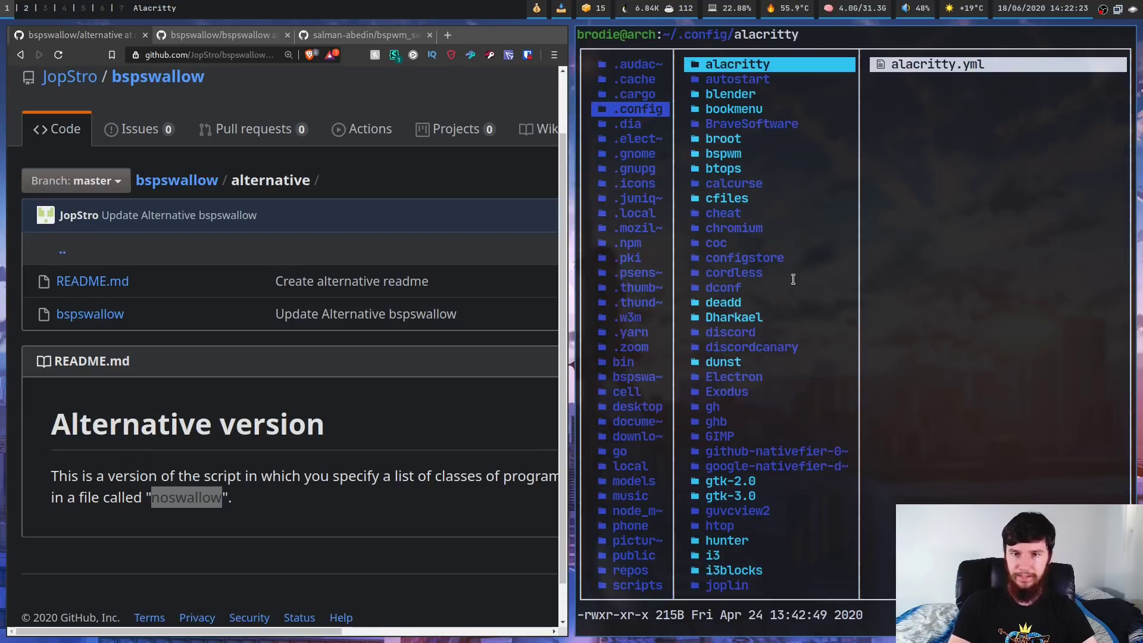
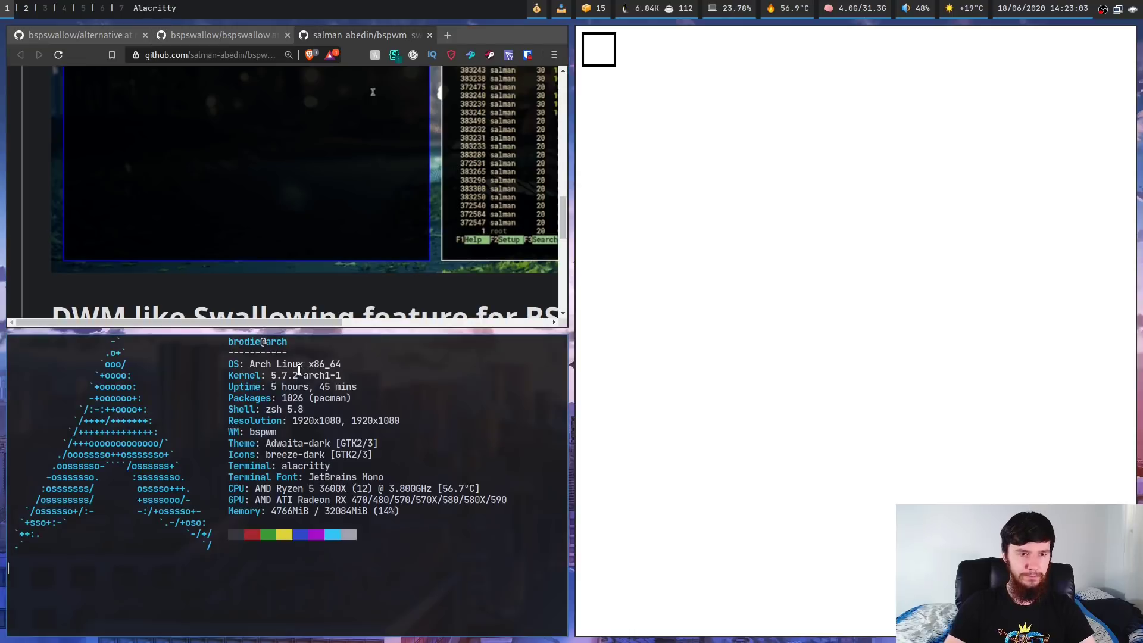
Inspect the xev window's properties with xprop and enlarge the terminal text.
text(xprop)
key(Return)
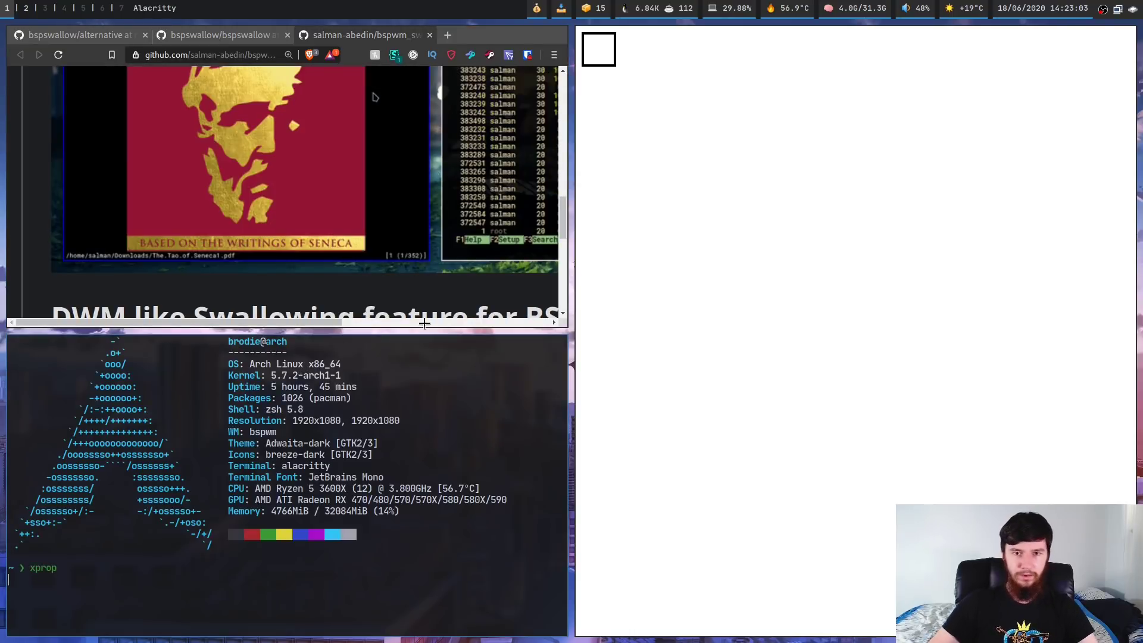
click(808, 224)
key(ctrl+plus)
key(ctrl+plus)
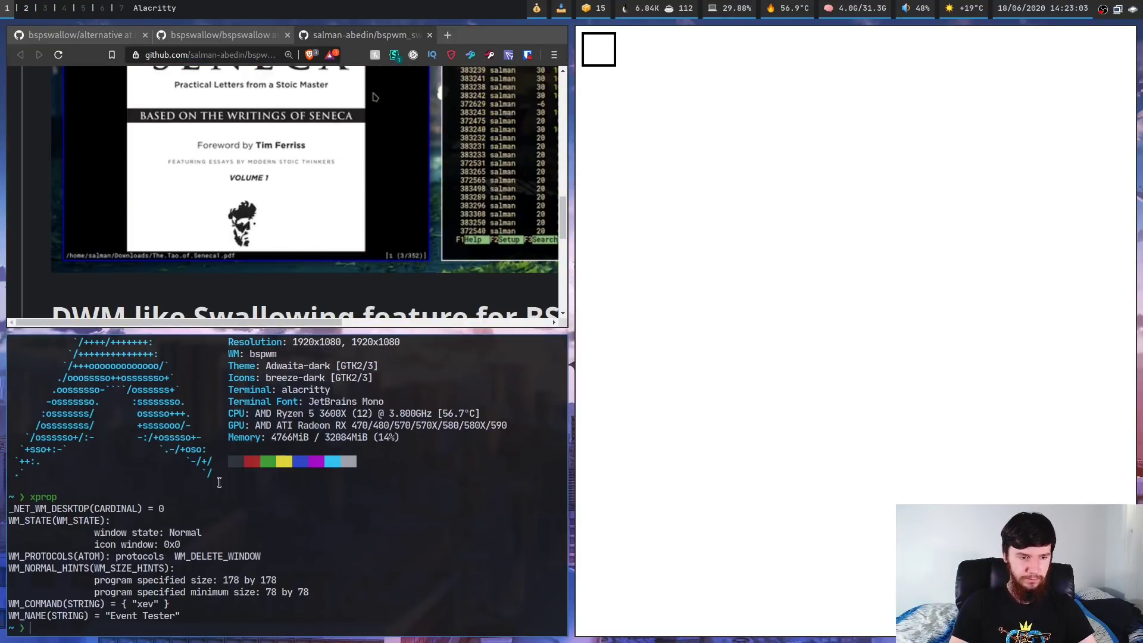
key(ctrl+plus)
key(ctrl+plus)
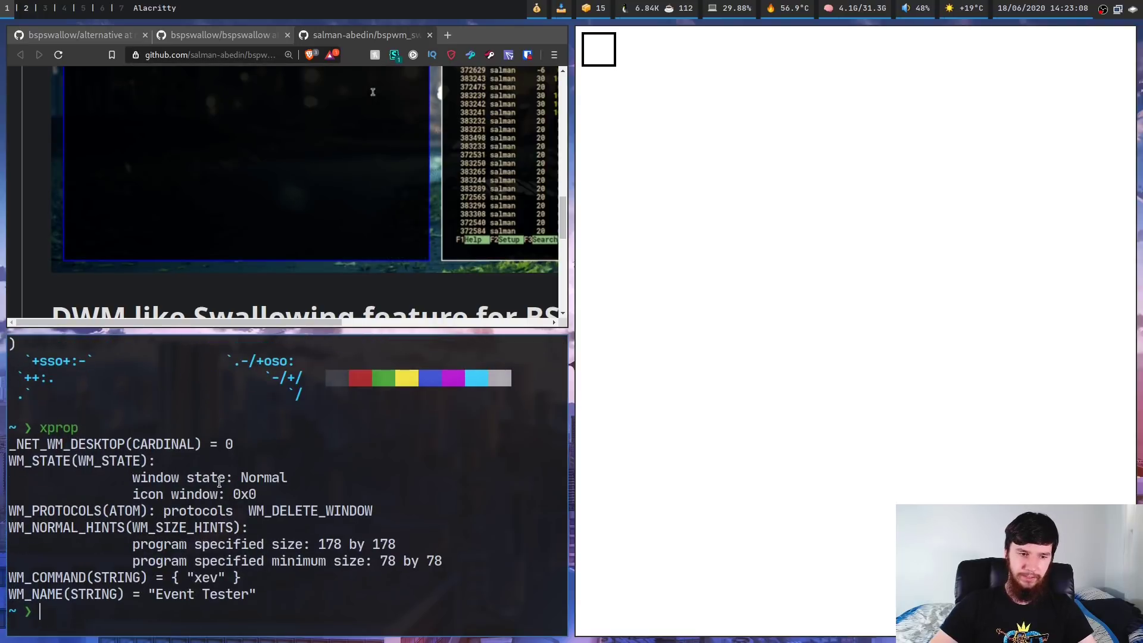
Run xprop on the browser window and highlight its WM_CLASS property.
key(Return)
click(408, 175)
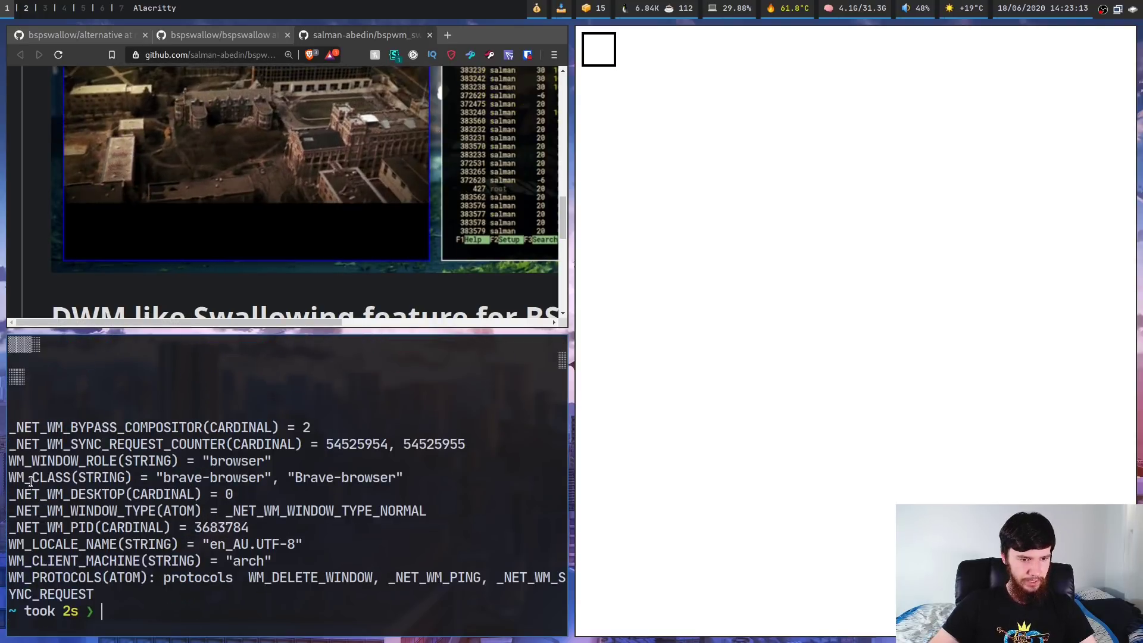
drag(19, 478, 258, 476)
Run xprop on the xev window again and highlight its WM_NAME property.
text(xprop)
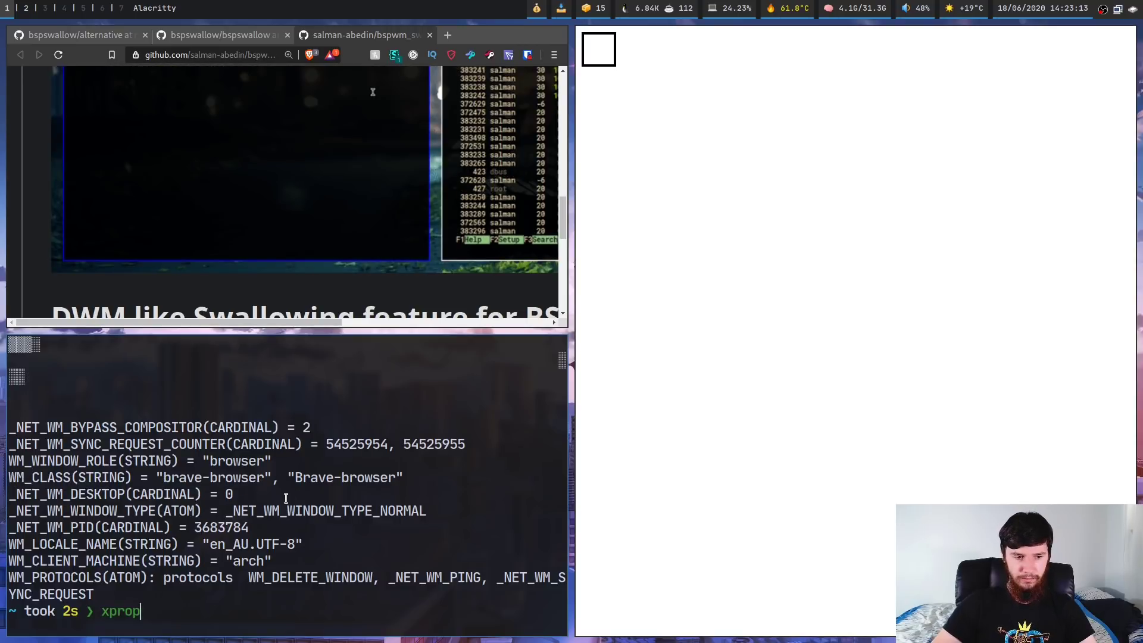
key(Return)
click(754, 326)
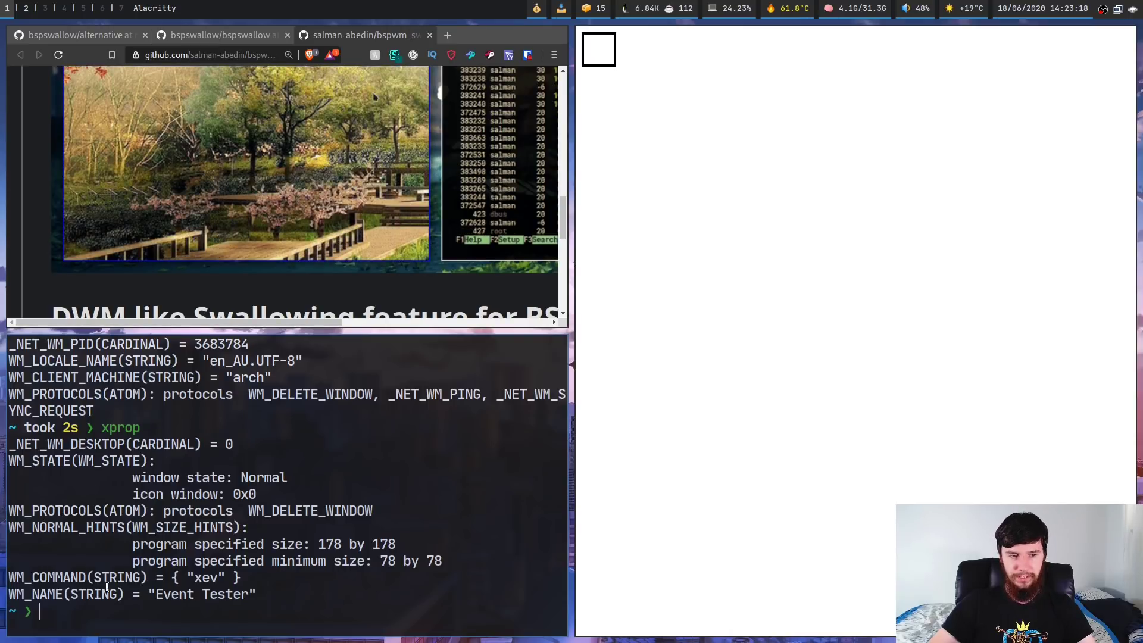
drag(16, 594, 92, 595)
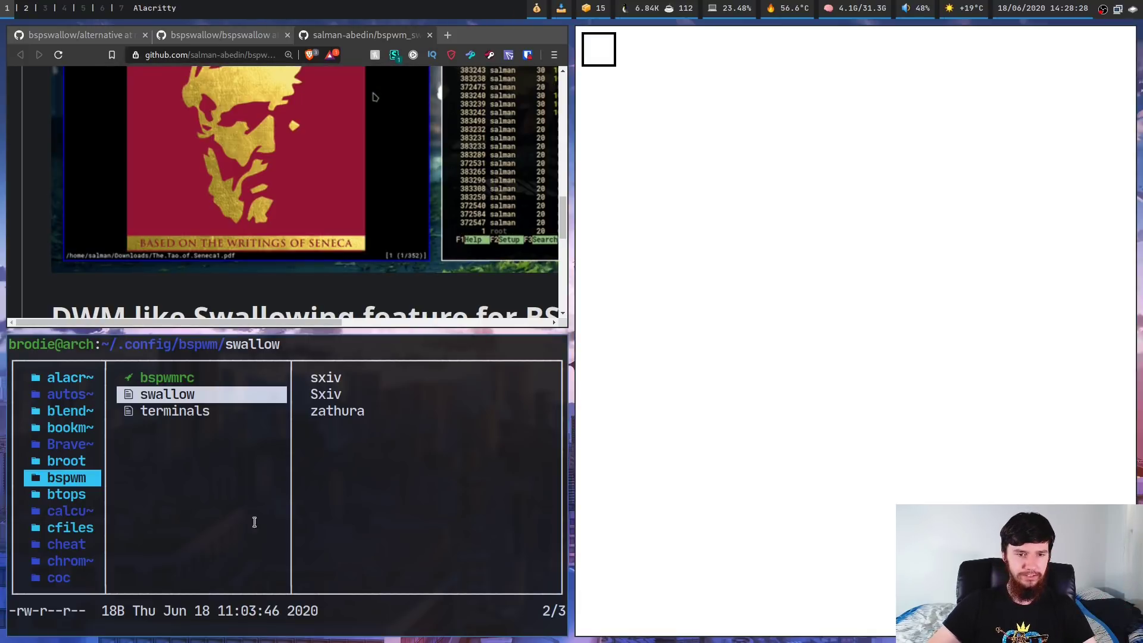
Create a file named noswallow in ~/.config/bspwm, add an empty line to it, and save and close it.
text(f)
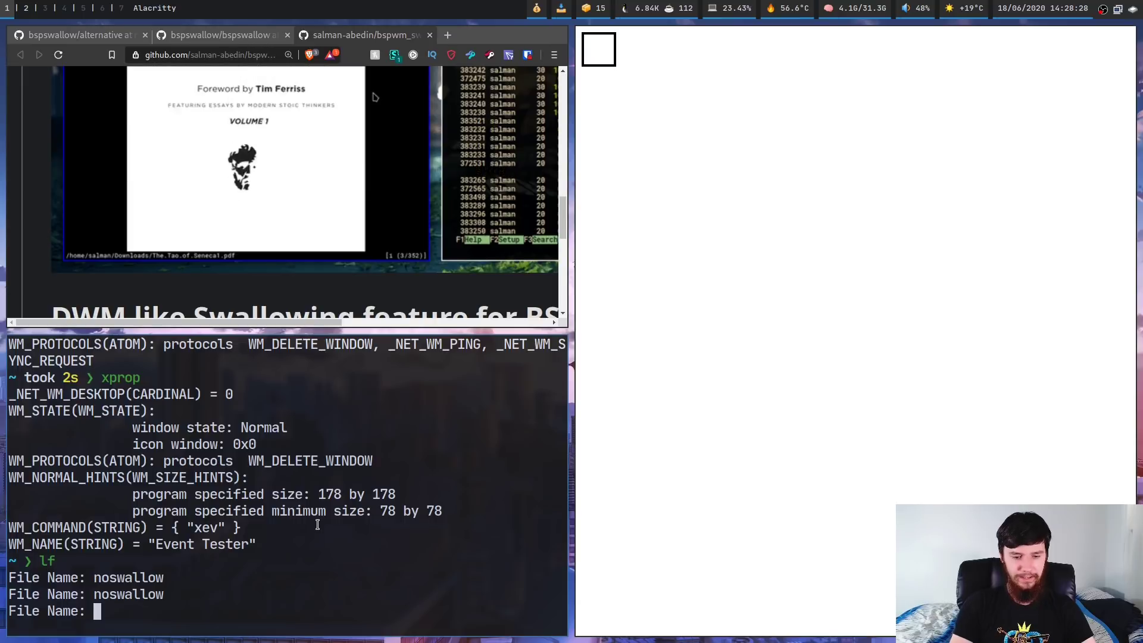
text(noswallow)
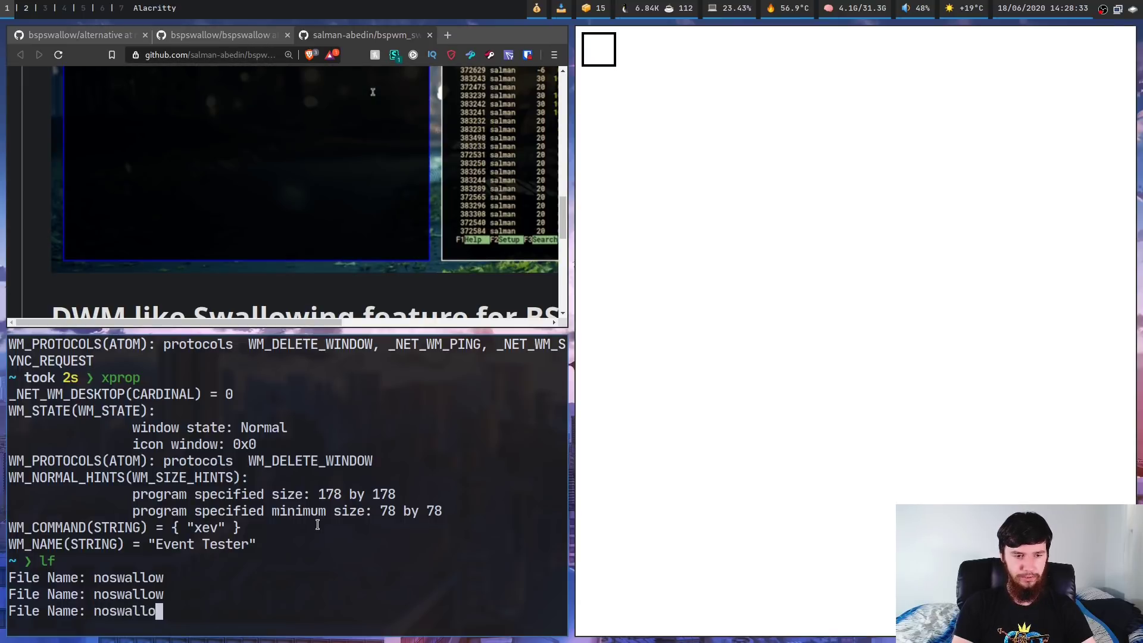
key(Return)
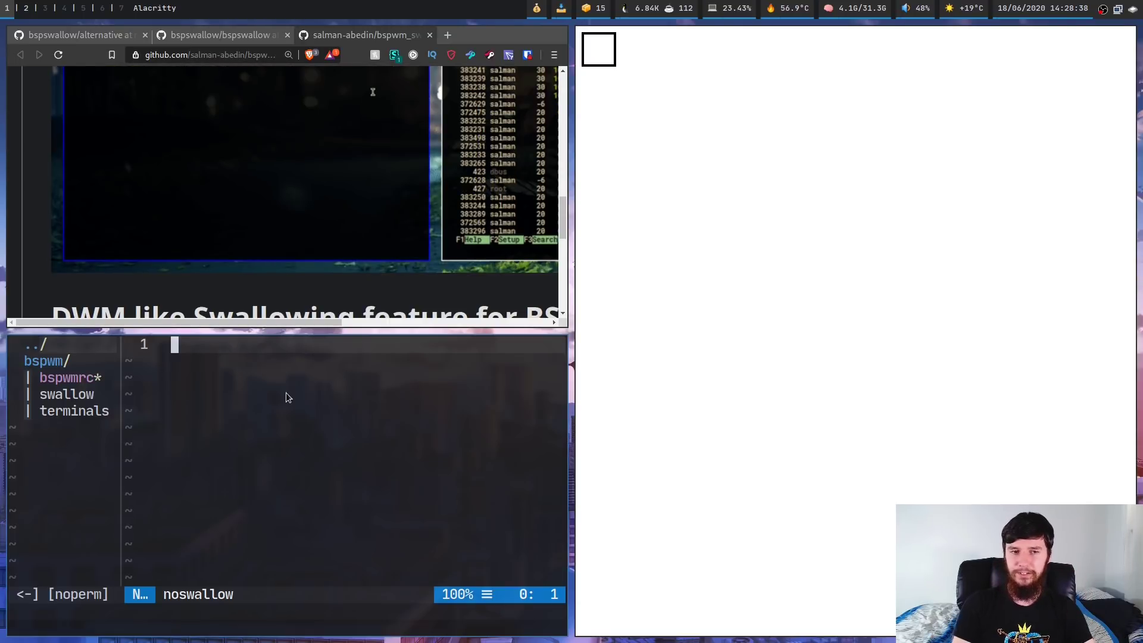
key(o)
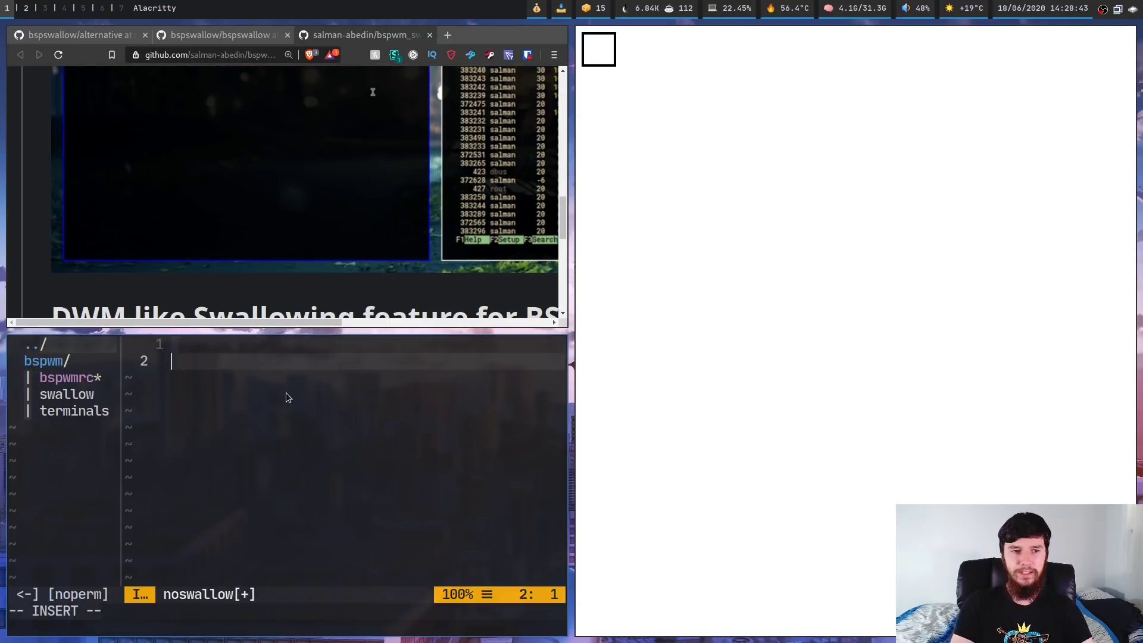
key(Escape)
text(:wq!)
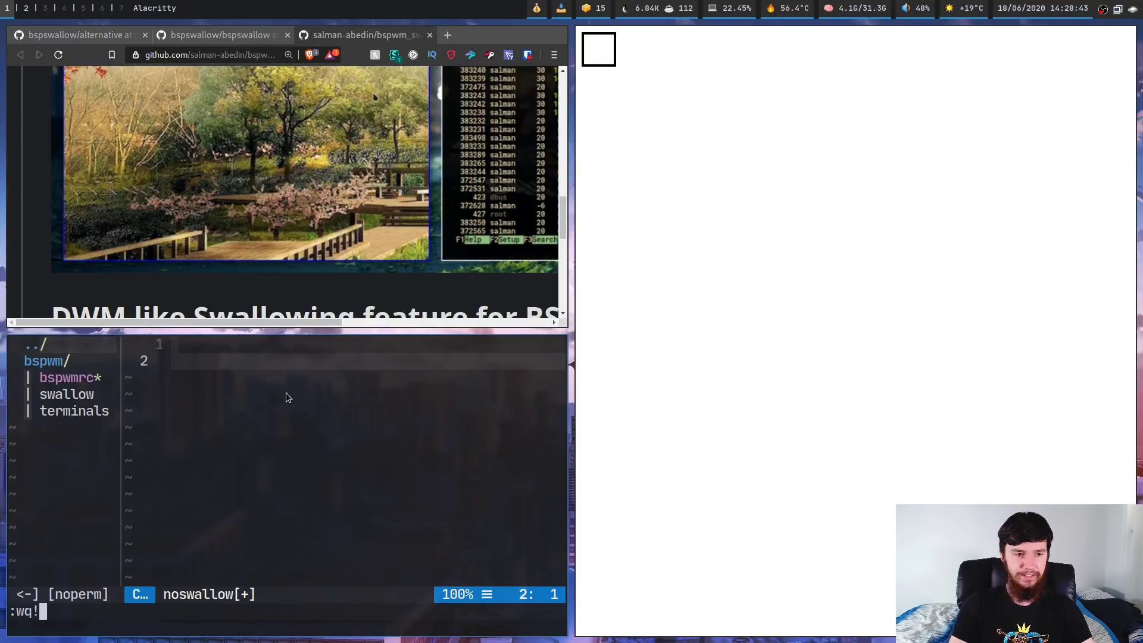
key(Return)
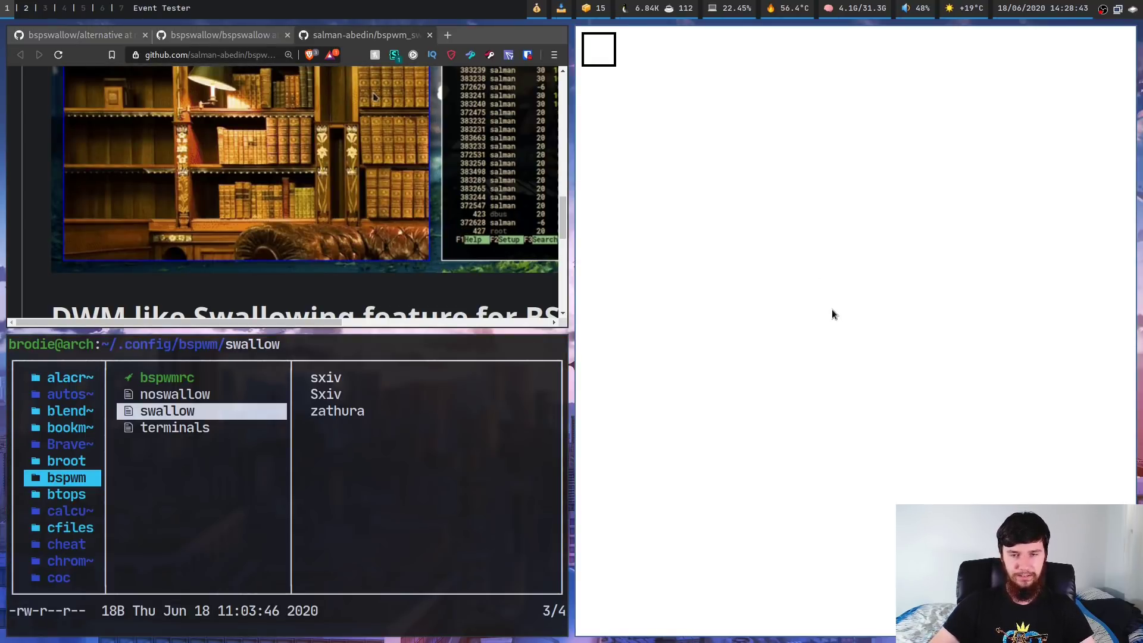
Close the xev window and rerun xev from its terminal to test the empty noswallow line.
key(super+w)
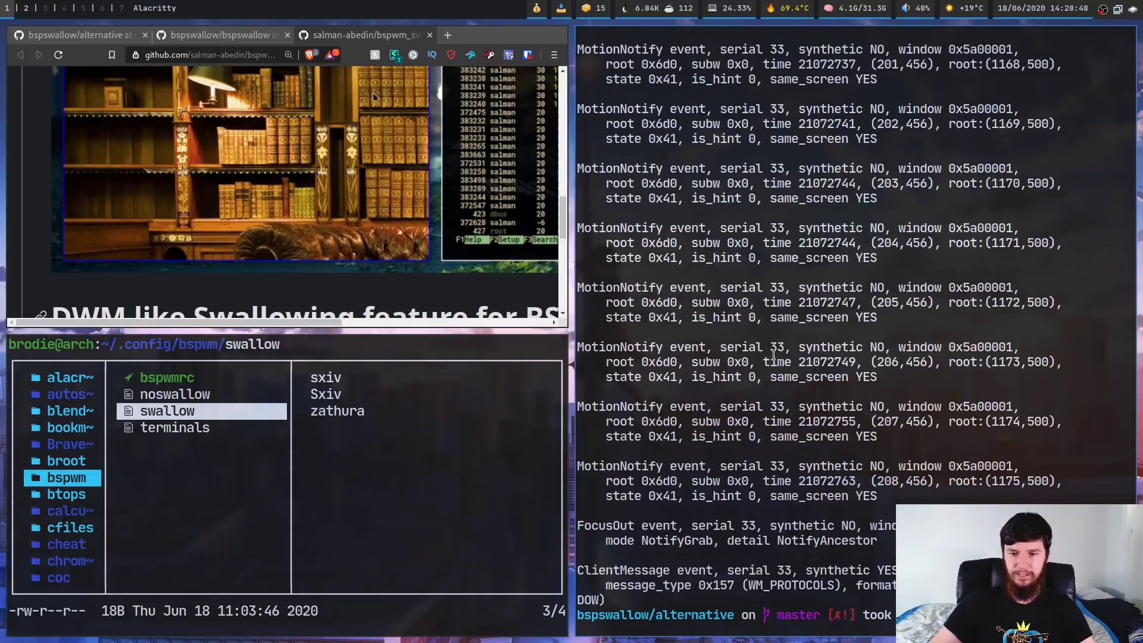
key(Up)
key(Return)
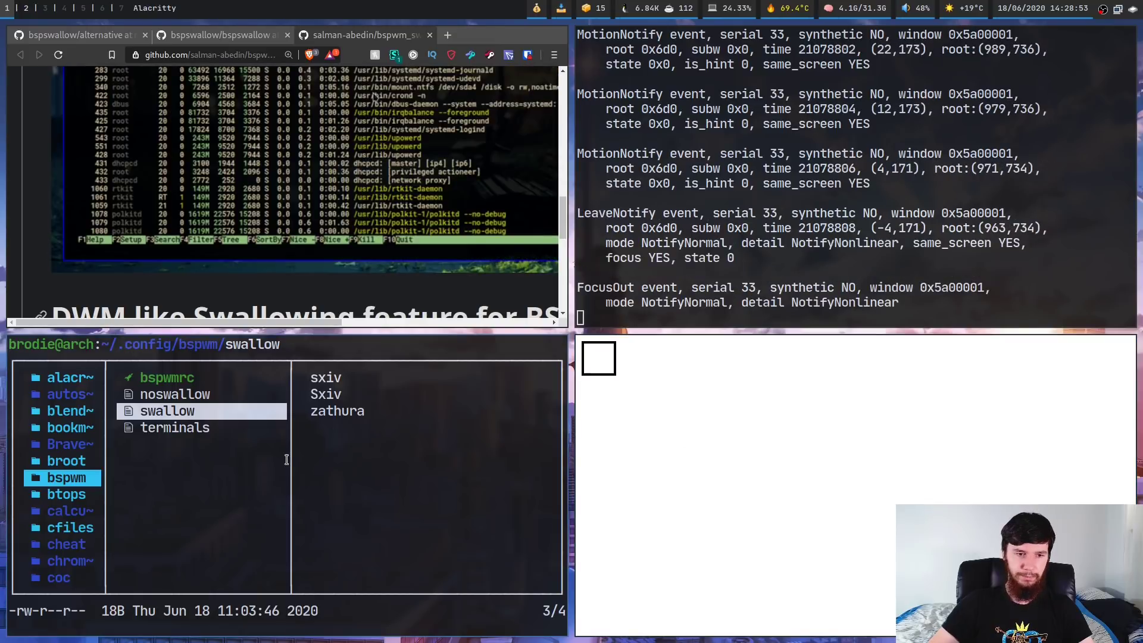
Browse to documents/Uni/3rdYear/ComputerScienceTopics in lf and open COMP3022_2019_Tute1.pdf.
key(k)
key(k)
key(g)
key(u)
key(i)
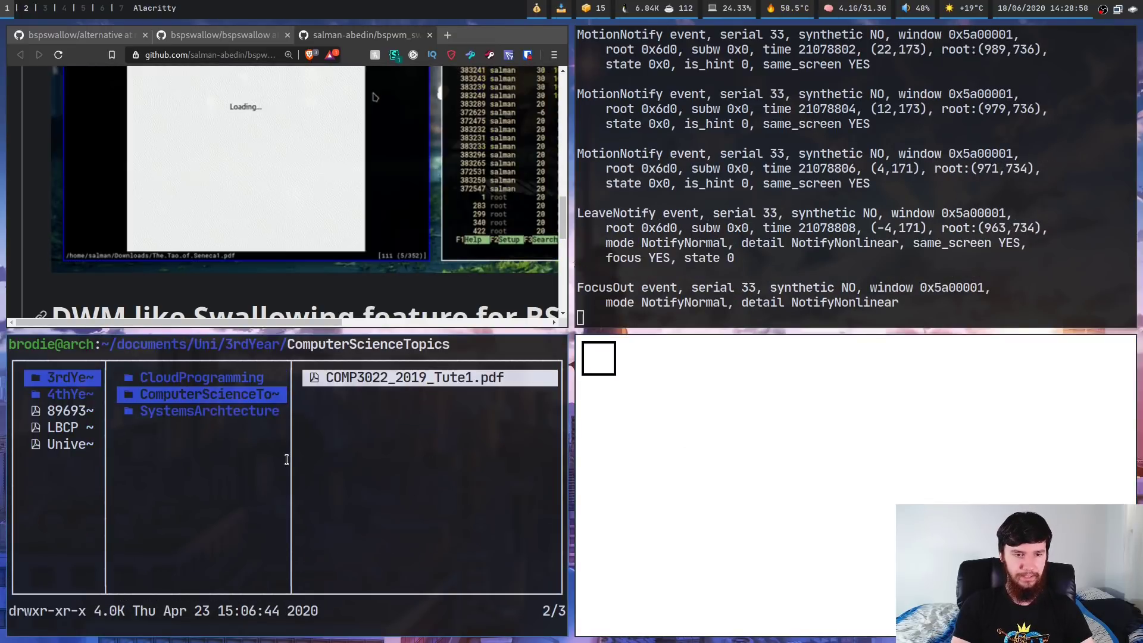
key(l)
key(l)
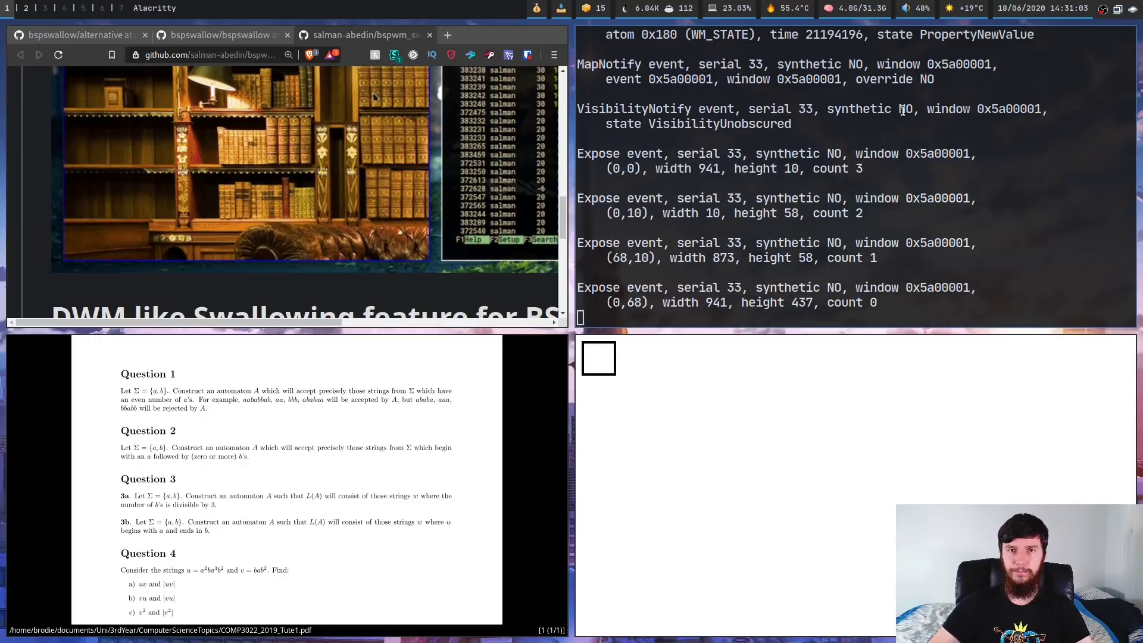
View the xev terminal output in full screen and restore the tiled layout.
key(super+f)
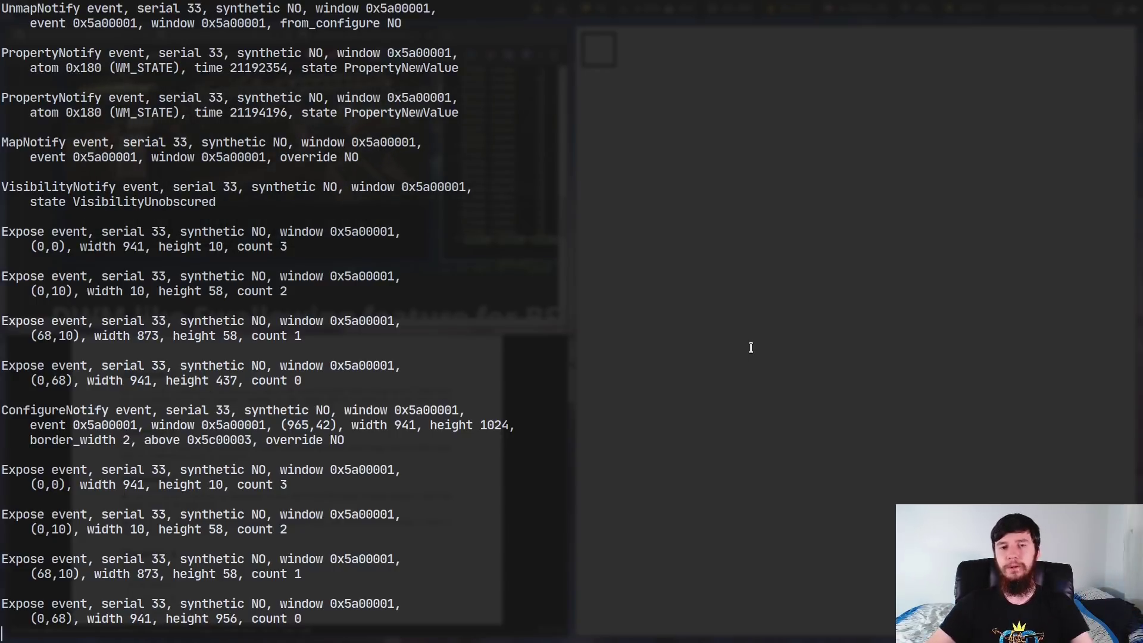
key(super+f)
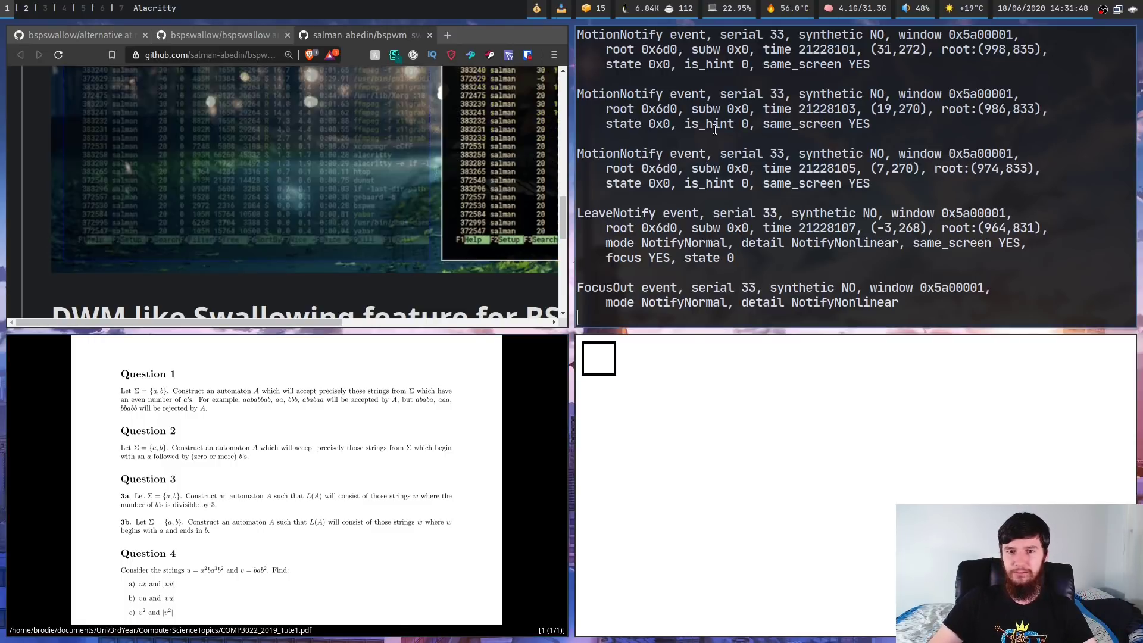
Toggle the xev terminal between full screen and its tiled size to review the latest logged events, ending in the tiled layout.
key(super+f)
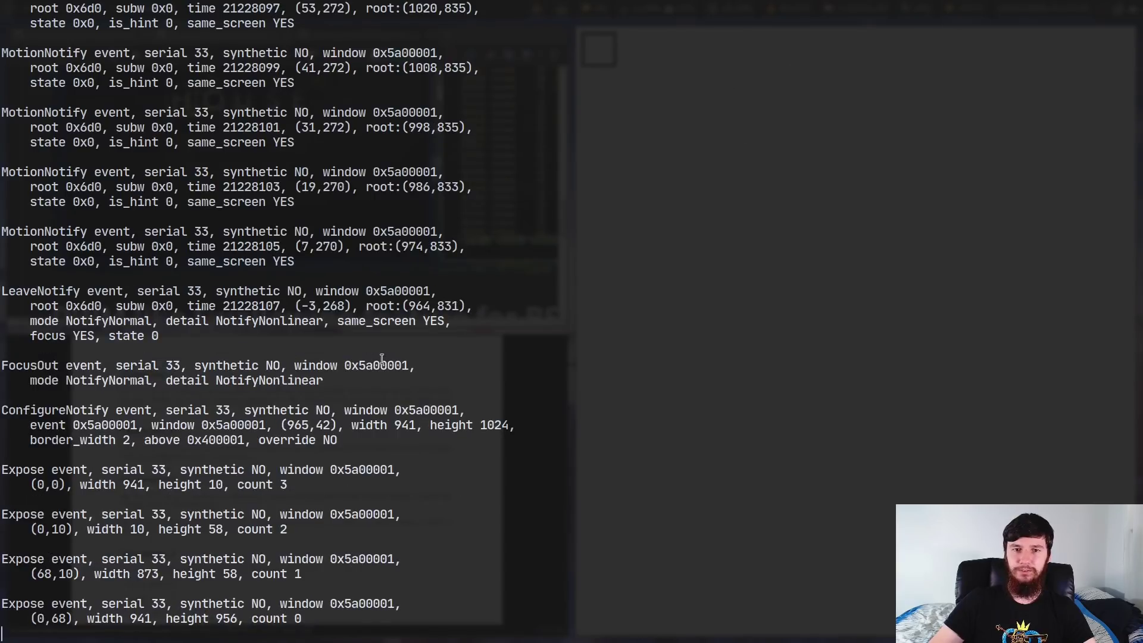
key(super+f)
key(super+f)
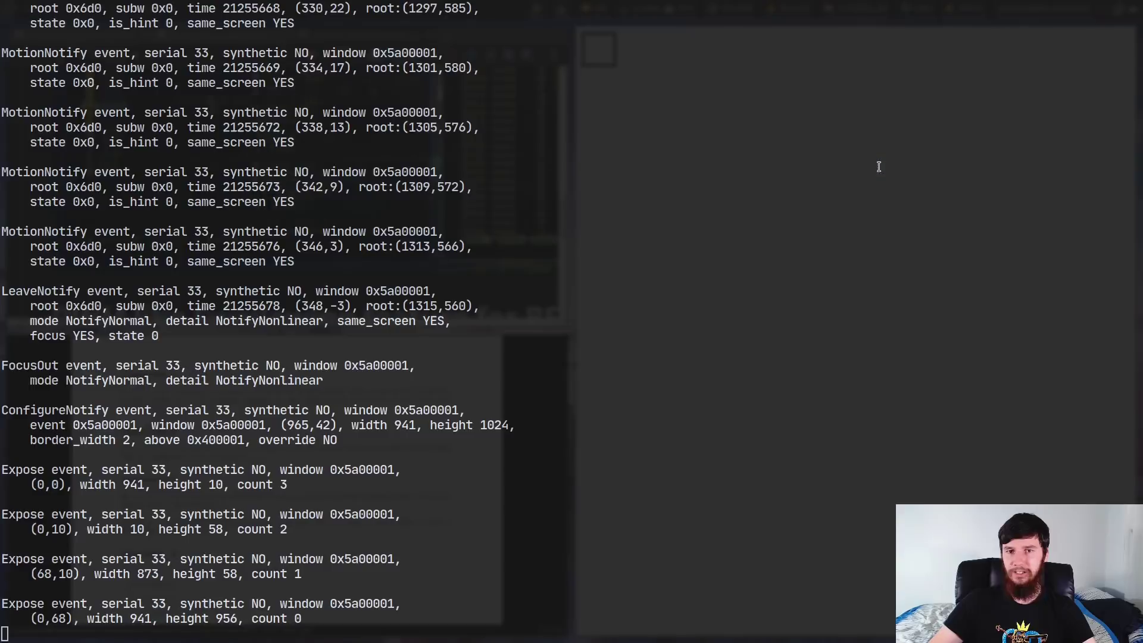
key(super+f)
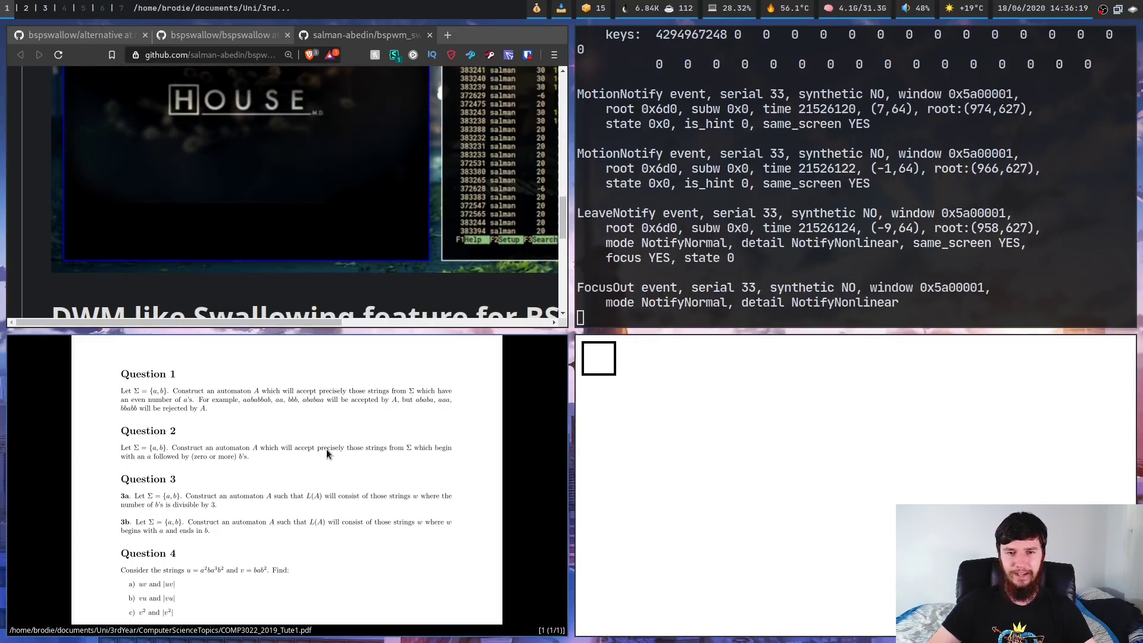
Close the tutorial PDF, browse to SystemsArchtecture/diagrams under 3rdYear in lf, and open Client Deployment.png.
key(q)
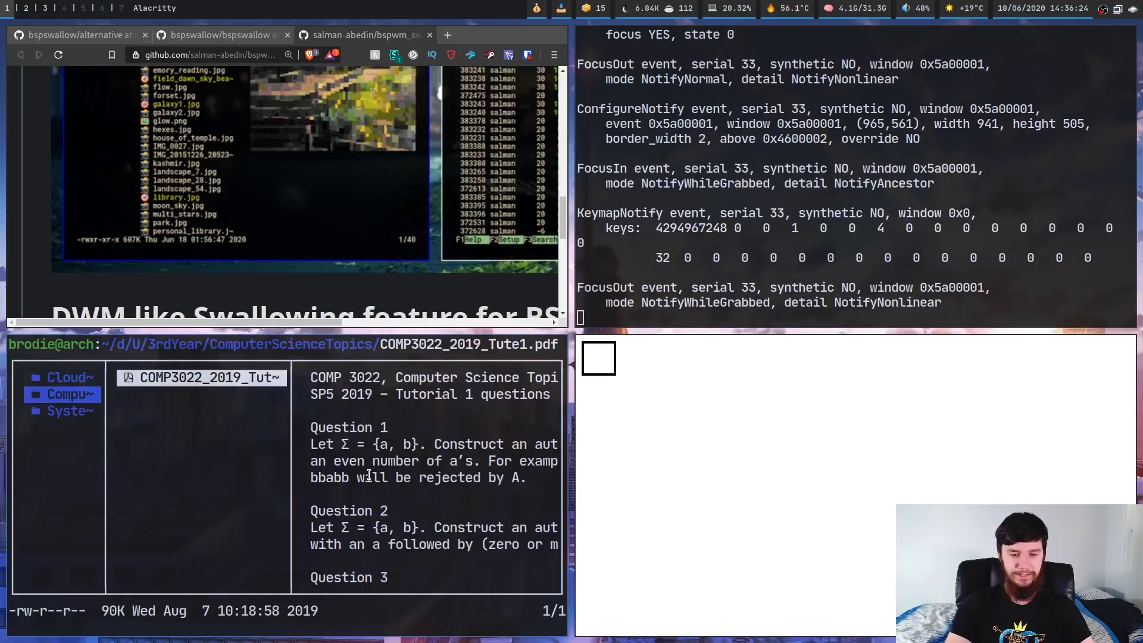
key(j)
key(l)
key(j)
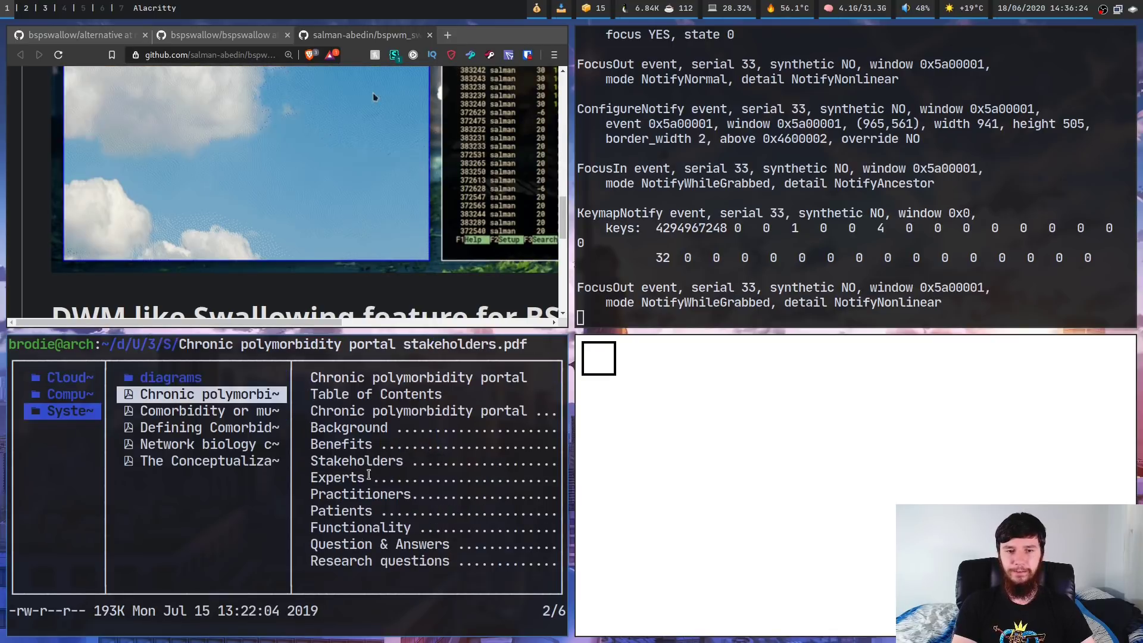
key(k)
key(j)
key(k)
key(l)
key(j)
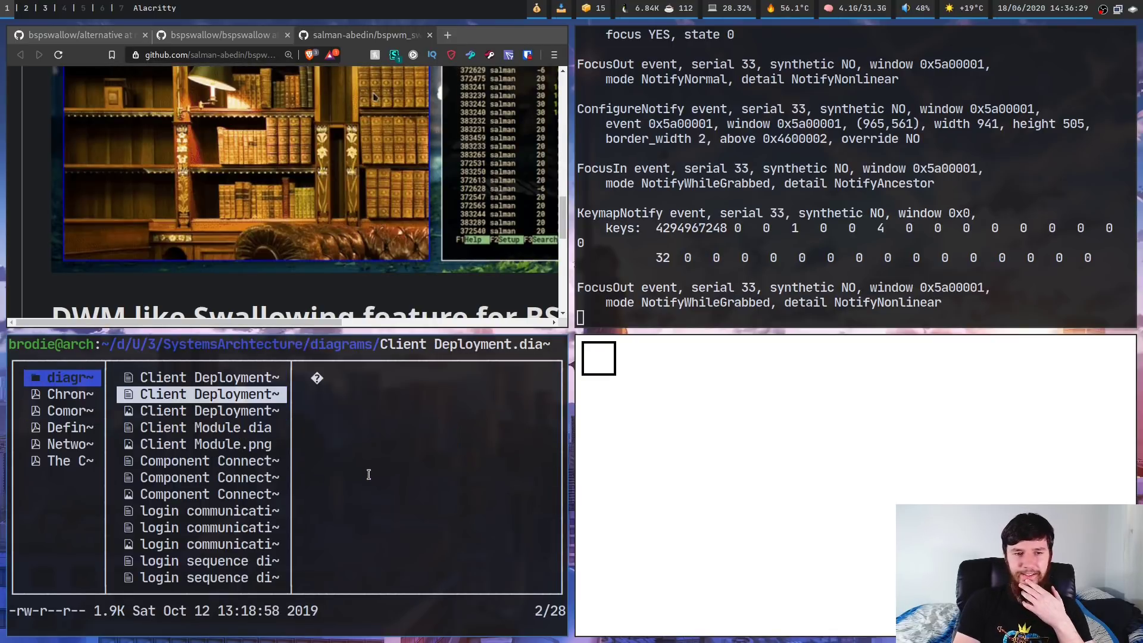
key(j)
key(l)
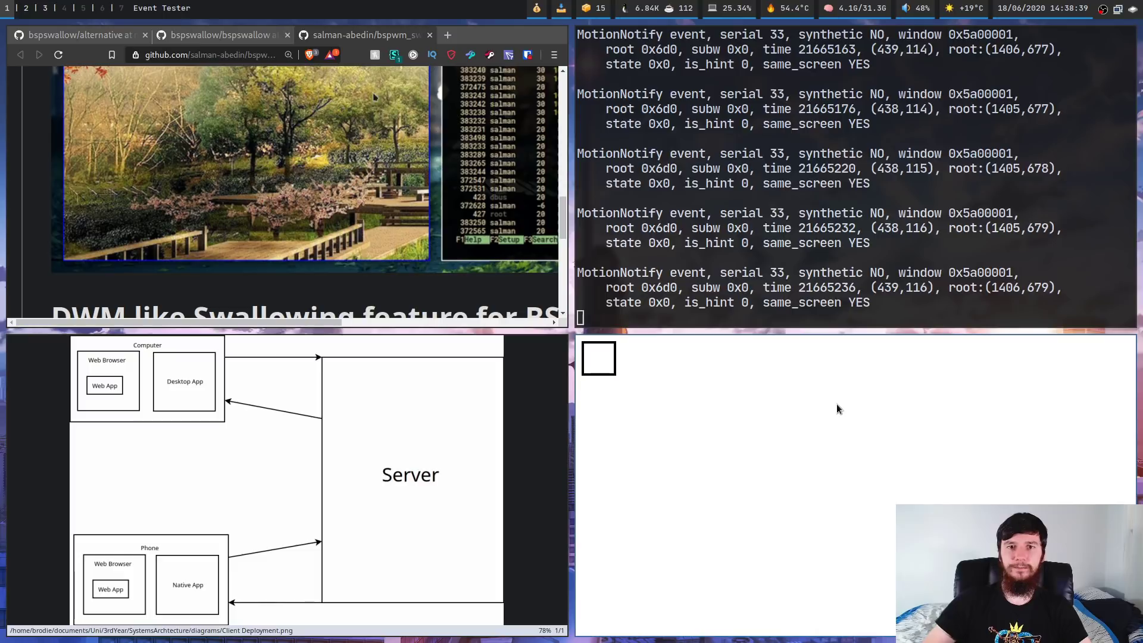
key(alt+shift)
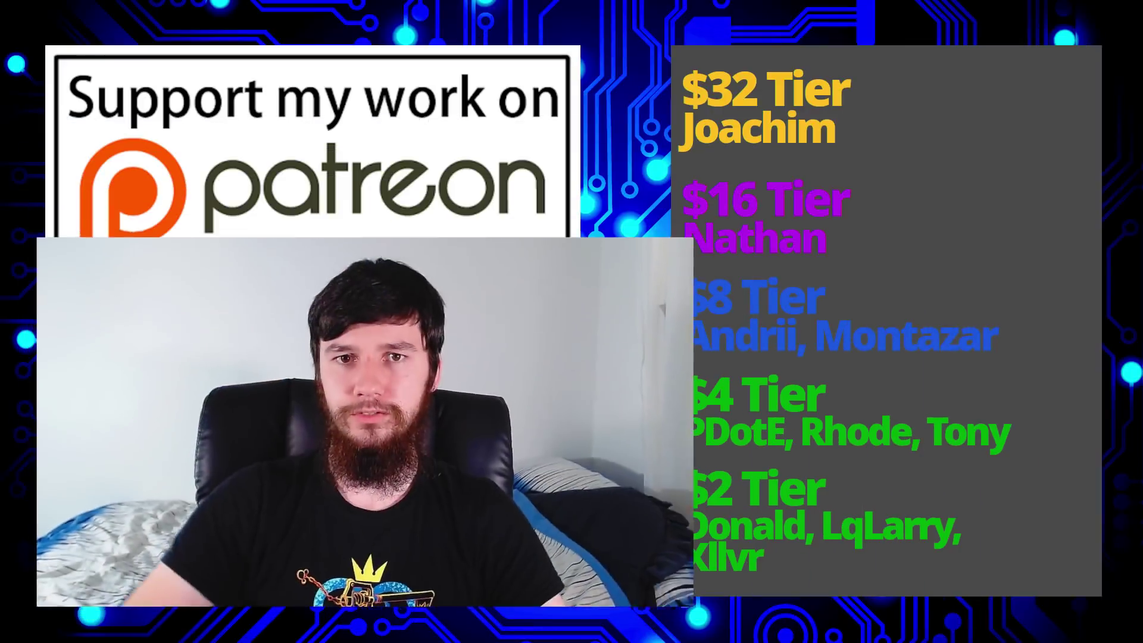